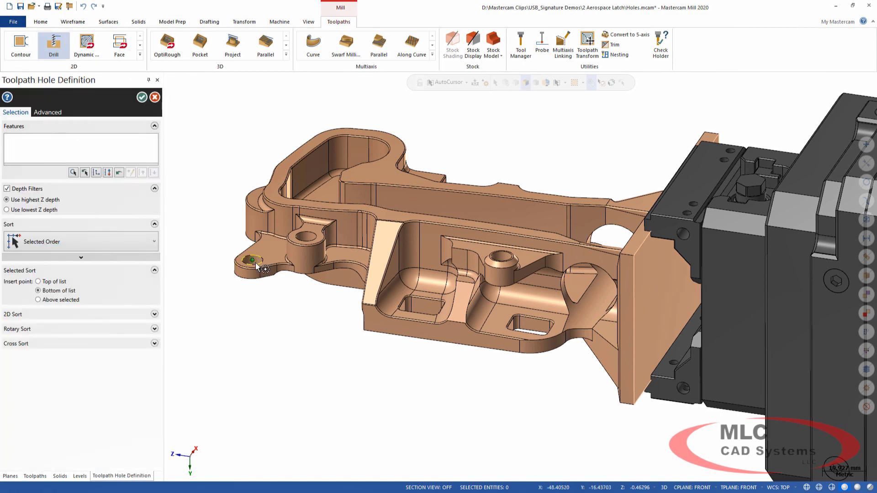
- Select the end lug hole, the two raised boss holes and the large cylindrical cutout near the base plate for drilling
{"action": "scroll", "coordinate": [260, 265], "scroll_direction": "up", "scroll_amount": 1}
{"action": "scroll", "coordinate": [277, 263], "scroll_direction": "down", "scroll_amount": 2}
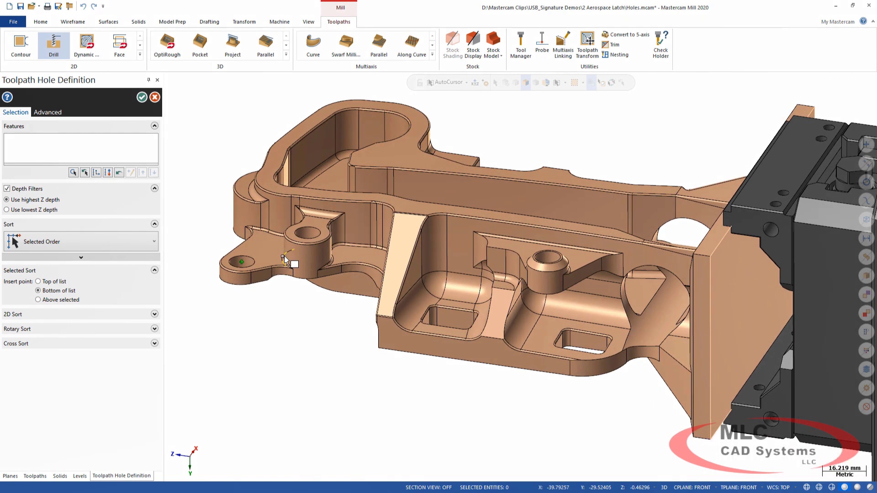
{"action": "left_click", "coordinate": [242, 262]}
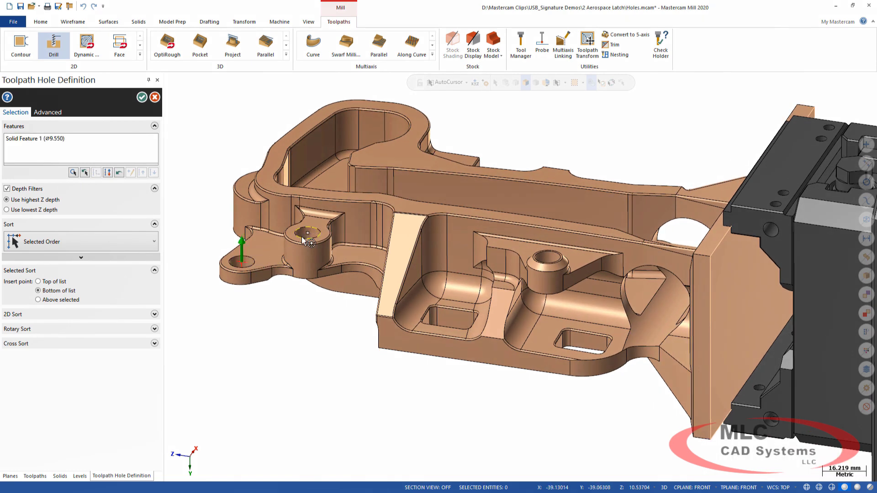
{"action": "left_click", "coordinate": [306, 233]}
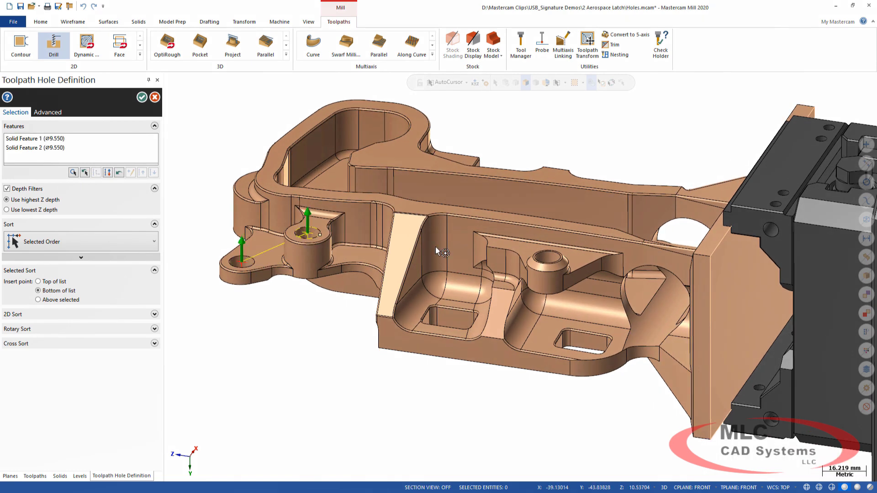
{"action": "left_click", "coordinate": [550, 257]}
{"action": "left_click", "coordinate": [656, 334]}
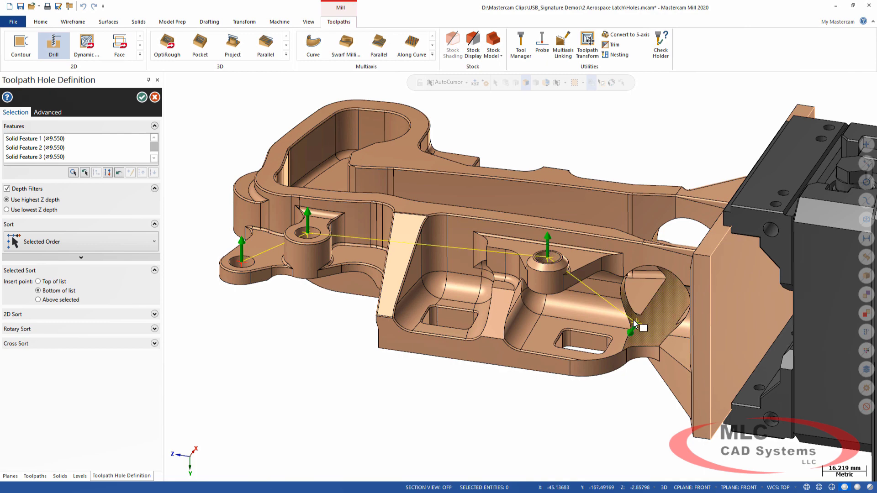
- Reverse the drilling directions of the cylindrical cutout and the end lug hole, and accept the hole selection
{"action": "middle_click_drag", "start_coordinate": [657, 334], "coordinate": [623, 374]}
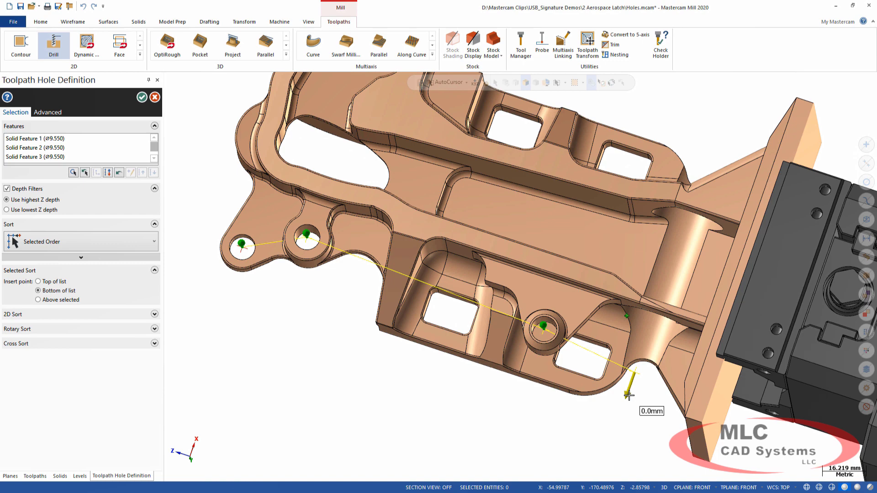
{"action": "left_click", "coordinate": [633, 394]}
{"action": "middle_click_drag", "start_coordinate": [636, 363], "coordinate": [605, 297]}
{"action": "left_click", "coordinate": [240, 269]}
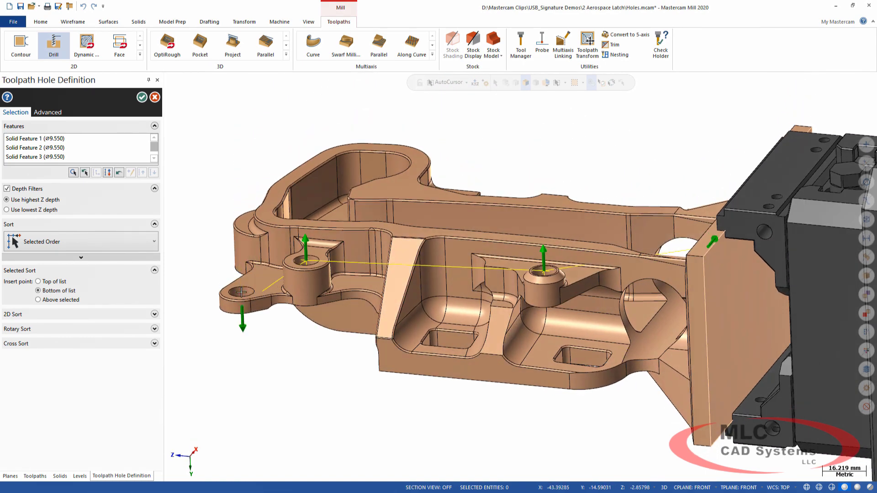
{"action": "mouse_move", "coordinate": [291, 357]}
{"action": "middle_mouse_down"}
{"action": "mouse_move", "coordinate": [294, 334]}
{"action": "mouse_move", "coordinate": [290, 355]}
{"action": "middle_mouse_up"}
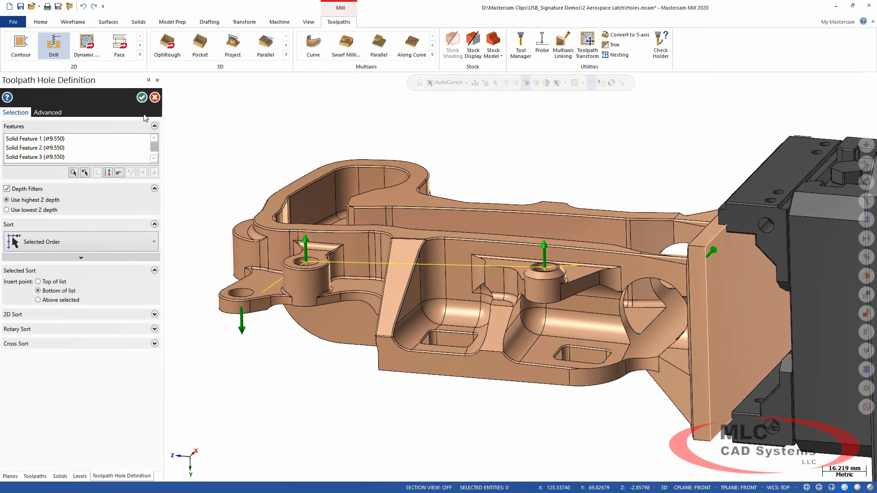
{"action": "left_click", "coordinate": [142, 97]}
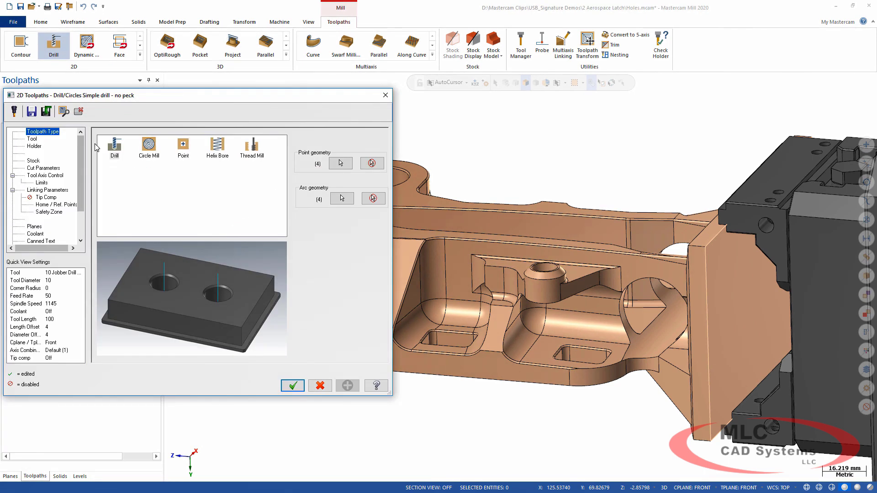
- Choose tool 21, the 2 Center Drill, for the drilling operation and set its tool axis output format to 5 axis
{"action": "left_click", "coordinate": [32, 140]}
{"action": "left_click", "coordinate": [130, 188]}
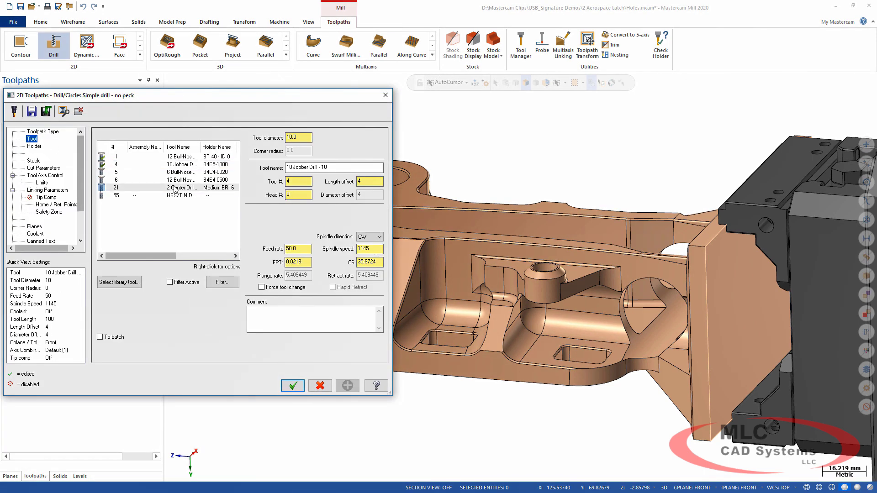
{"action": "left_click", "coordinate": [38, 177]}
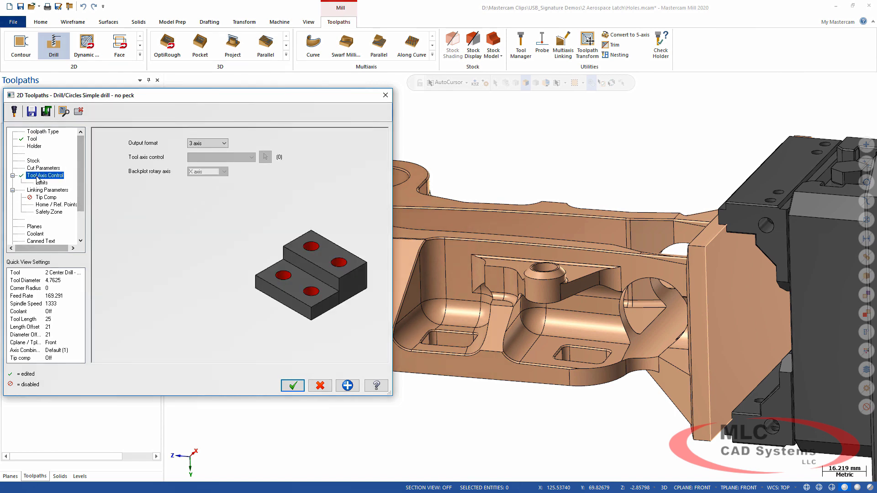
{"action": "left_click", "coordinate": [224, 144]}
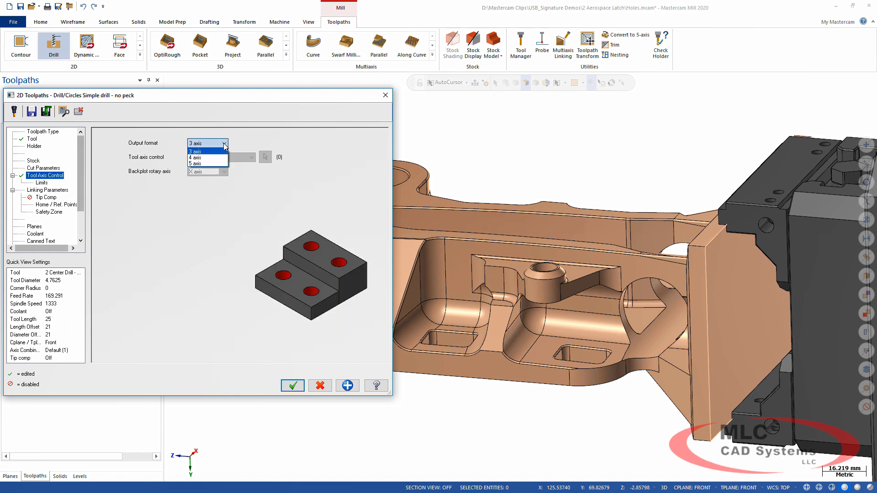
{"action": "left_click", "coordinate": [222, 157]}
{"action": "left_click", "coordinate": [225, 144]}
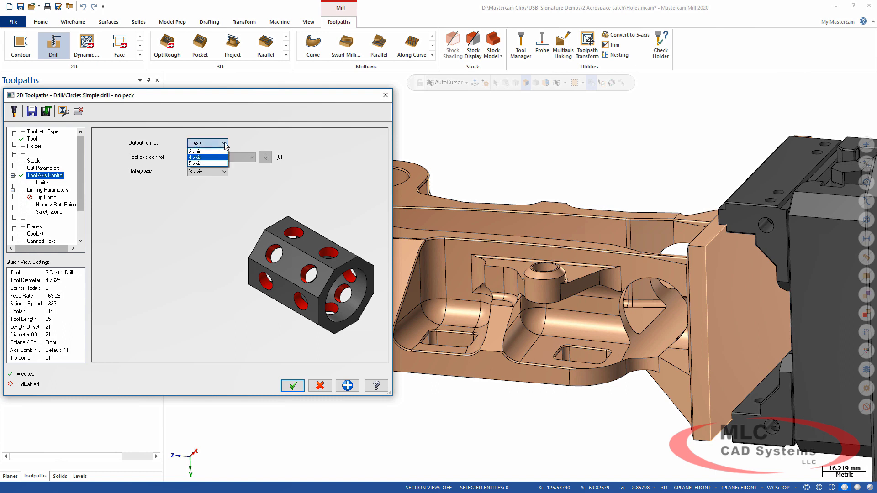
{"action": "left_click", "coordinate": [214, 163]}
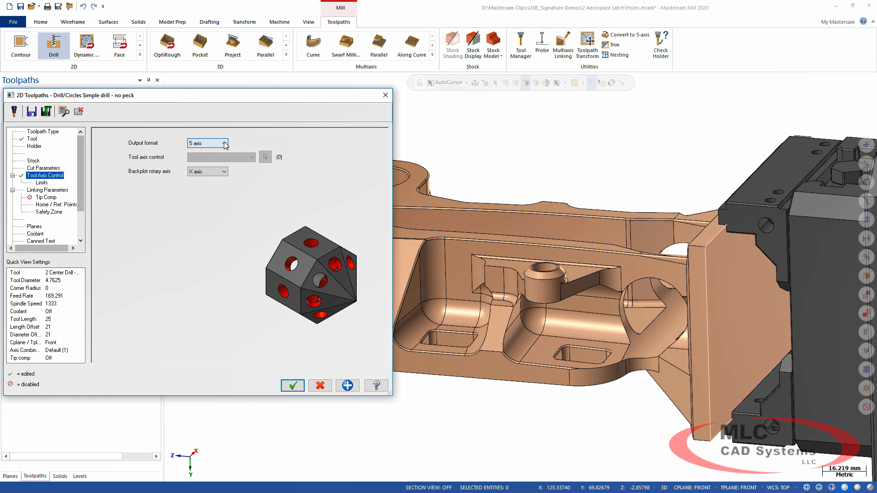
- Set the drilling depth to -5 calculated from the top of the line/hole, check the planes and accept the operation
{"action": "left_click", "coordinate": [48, 190]}
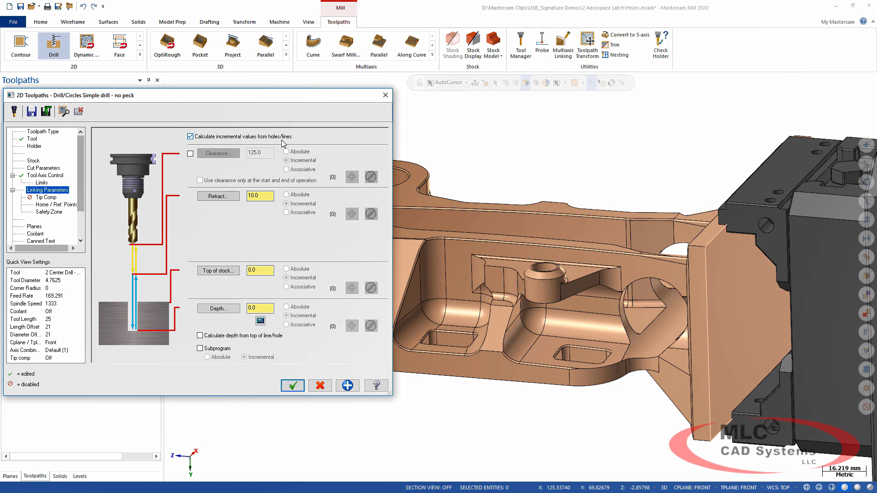
{"action": "left_click", "coordinate": [271, 195]}
{"action": "left_click", "coordinate": [200, 337]}
{"action": "double_click", "coordinate": [252, 308]}
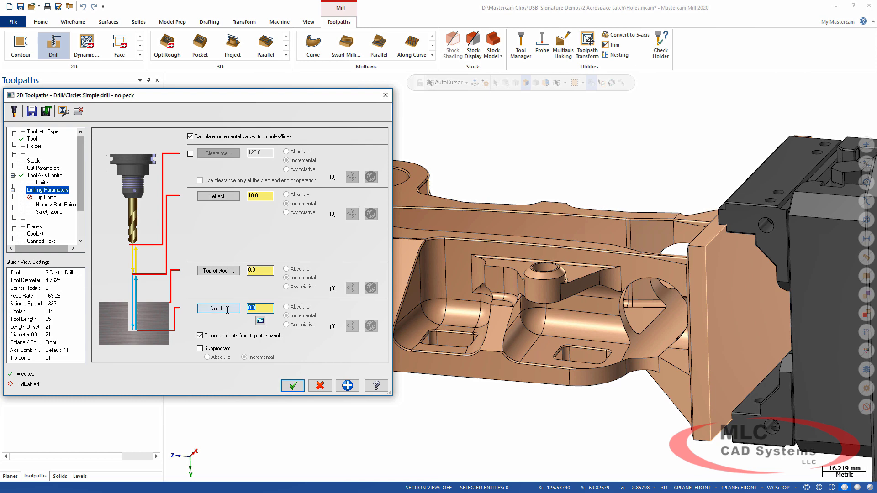
{"action": "type", "text": "-5"}
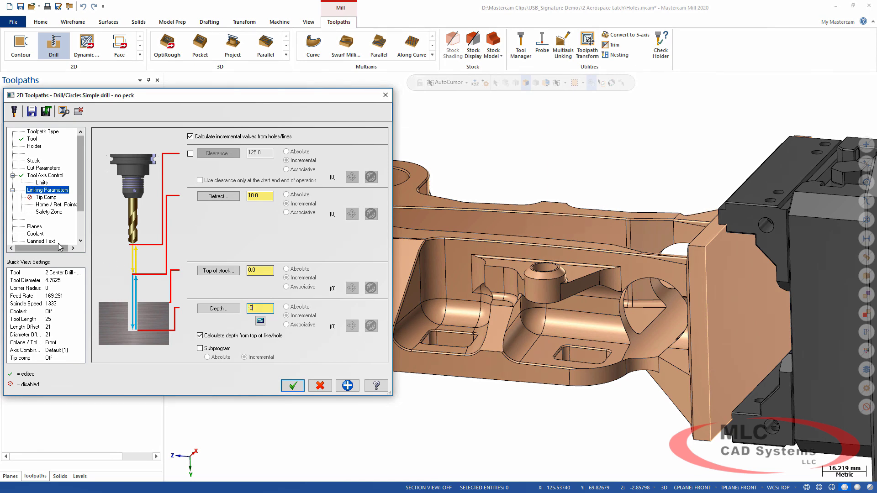
{"action": "left_click", "coordinate": [37, 228]}
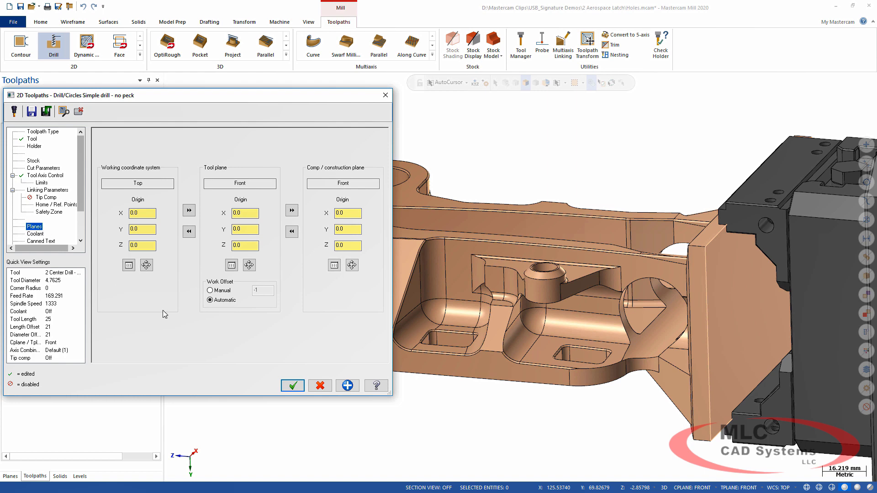
{"action": "left_click", "coordinate": [292, 386]}
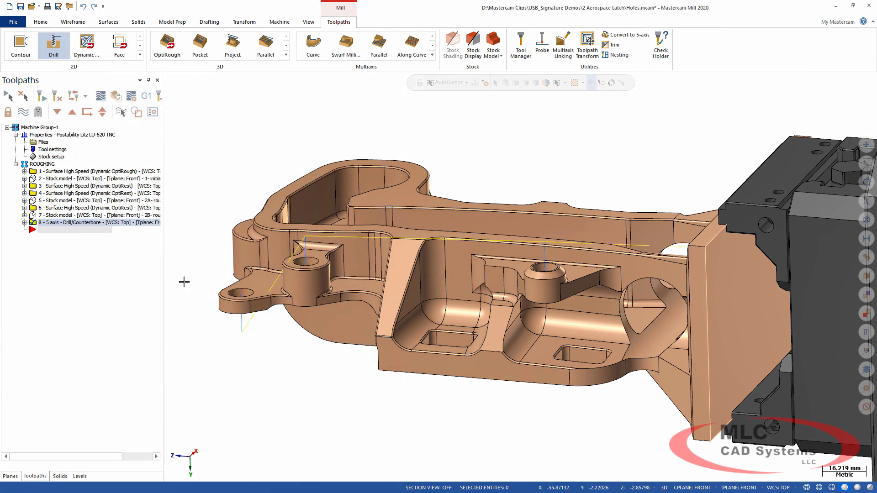
- Backplot the 5-axis drill toolpath at a faster playback speed to check the tool motion between the holes
{"action": "left_click", "coordinate": [100, 96]}
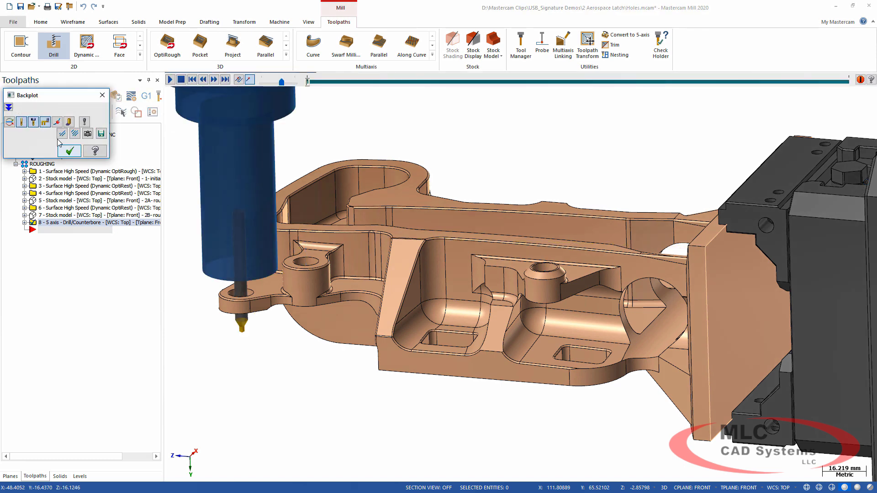
{"action": "left_click", "coordinate": [169, 80]}
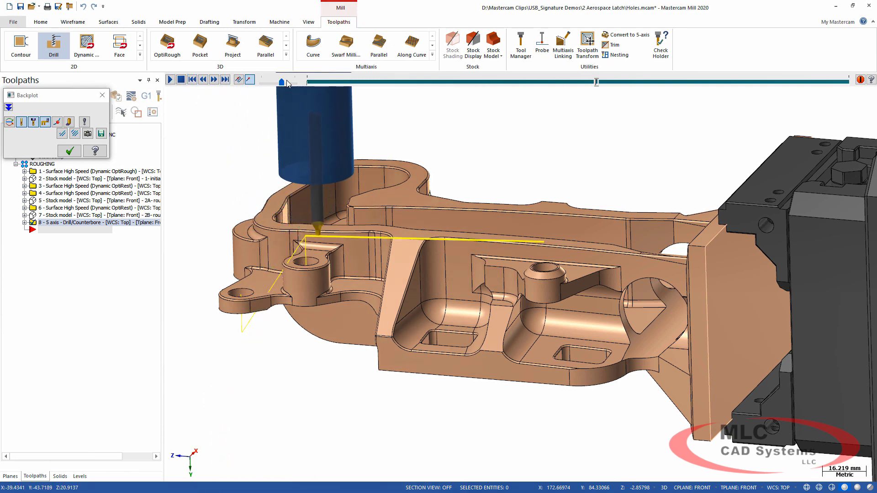
{"action": "left_click_drag", "start_coordinate": [282, 83], "coordinate": [292, 84]}
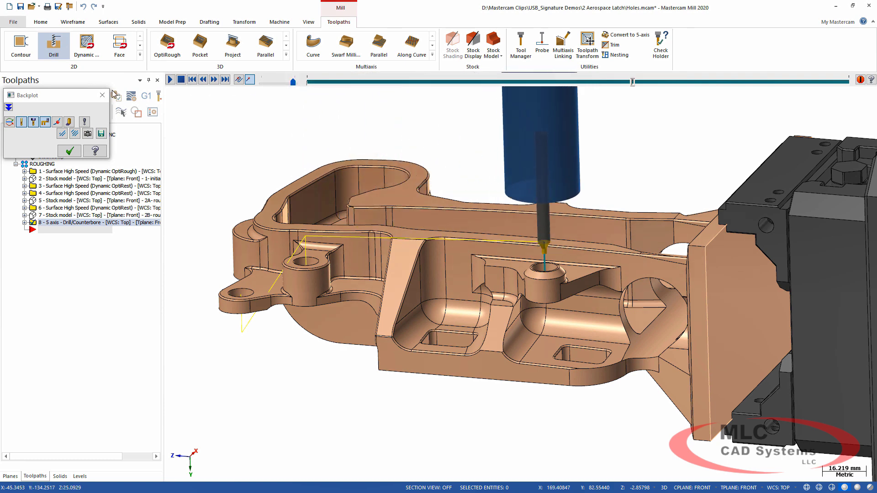
{"action": "left_click", "coordinate": [69, 152]}
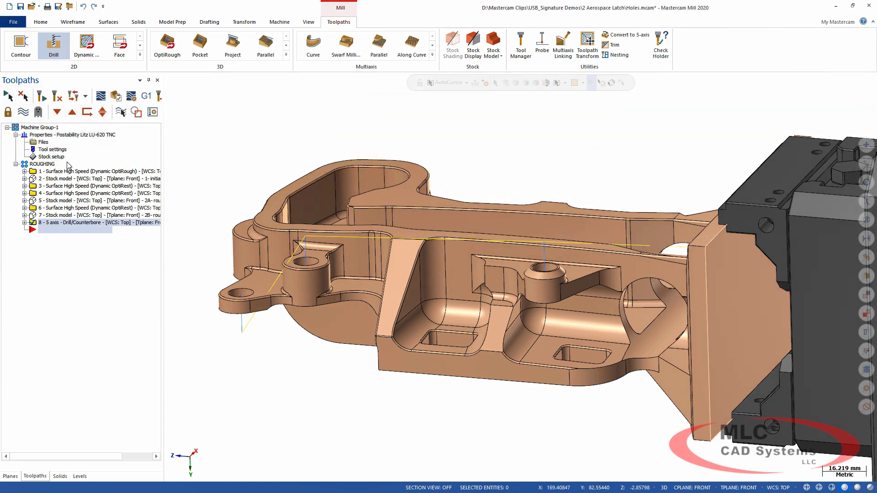
- Enable the safety zone for the 5-axis drill operation and define it as a rectangular zone around the latch part
{"action": "left_click", "coordinate": [24, 223]}
{"action": "left_click", "coordinate": [41, 230]}
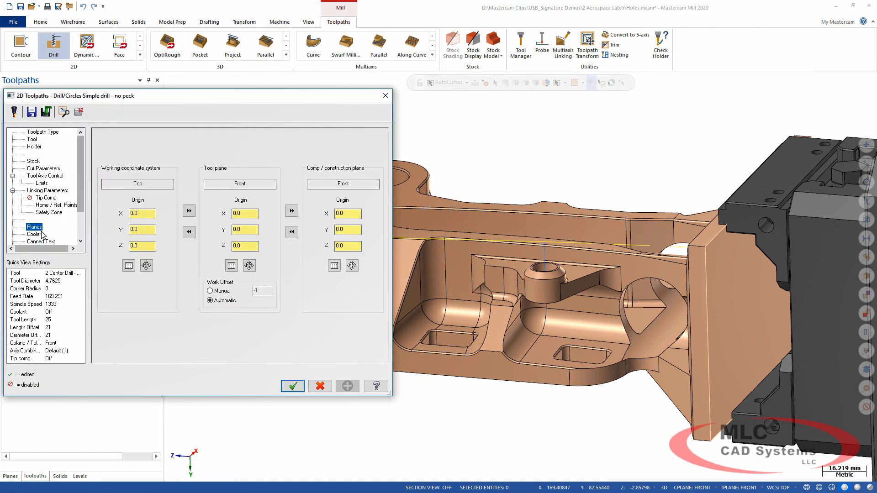
{"action": "scroll", "coordinate": [45, 235], "scroll_direction": "down", "scroll_amount": 2}
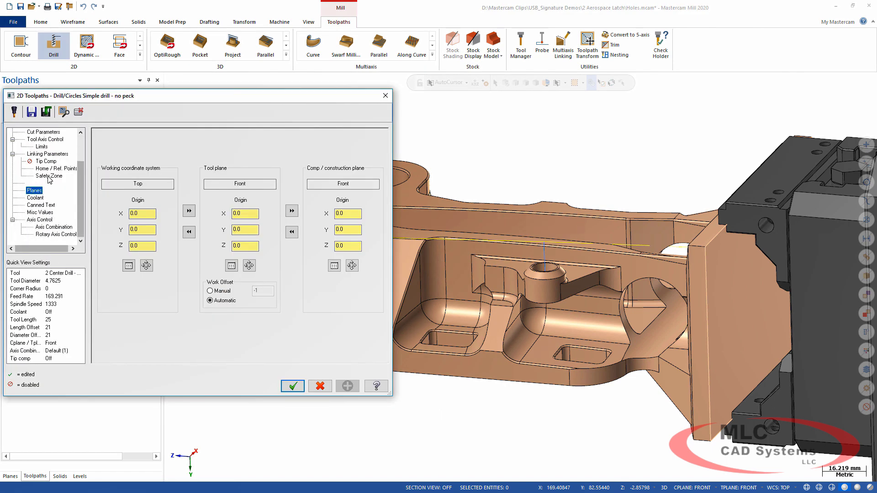
{"action": "left_click", "coordinate": [49, 176]}
{"action": "left_click", "coordinate": [105, 139]}
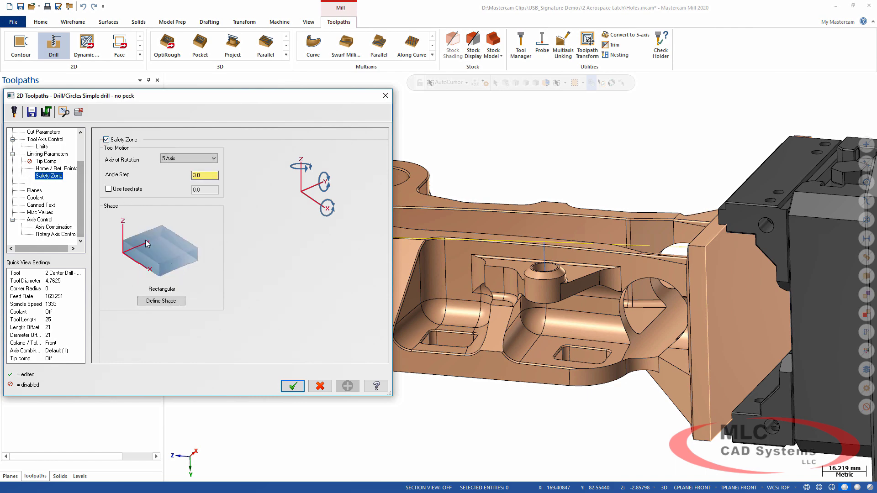
{"action": "left_click", "coordinate": [161, 301]}
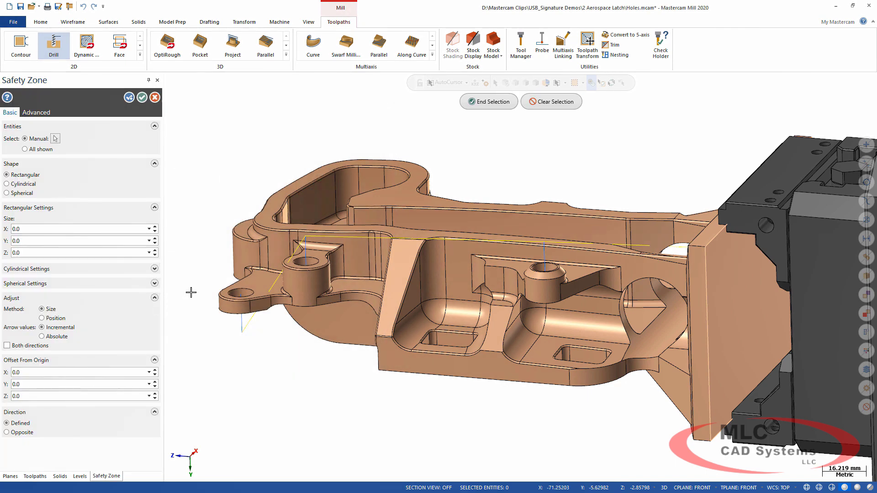
{"action": "left_click", "coordinate": [278, 240]}
{"action": "key", "text": "Return"}
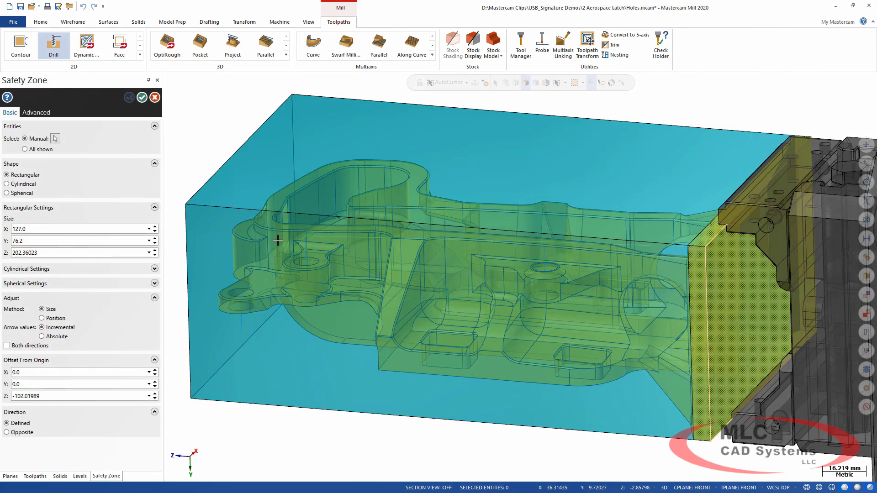
- Enlarge the safety zone to about 187 mm in X and 239 mm in Z, and accept the operation parameters
{"action": "scroll", "coordinate": [320, 258], "scroll_direction": "down", "scroll_amount": 2}
{"action": "middle_click_drag", "start_coordinate": [329, 261], "coordinate": [468, 296]}
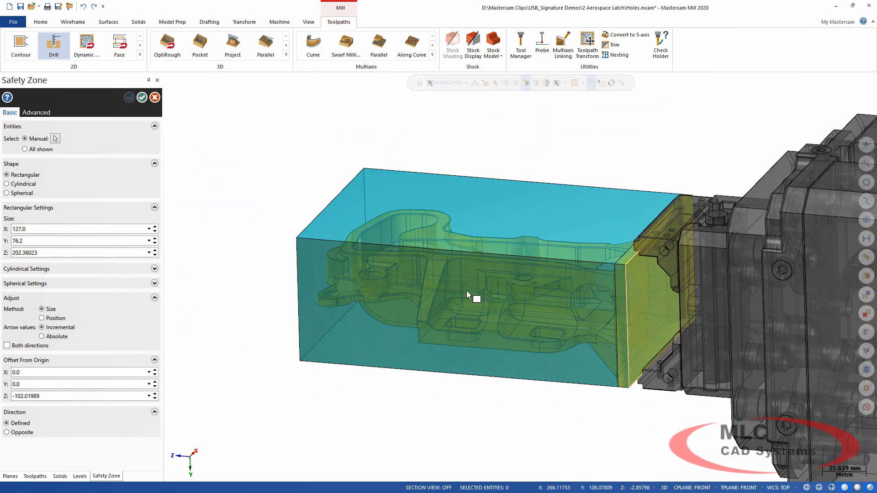
{"action": "left_click_drag", "start_coordinate": [466, 329], "coordinate": [436, 348]}
{"action": "middle_click_drag", "start_coordinate": [436, 348], "coordinate": [264, 205]}
{"action": "left_click_drag", "start_coordinate": [230, 244], "coordinate": [195, 254]}
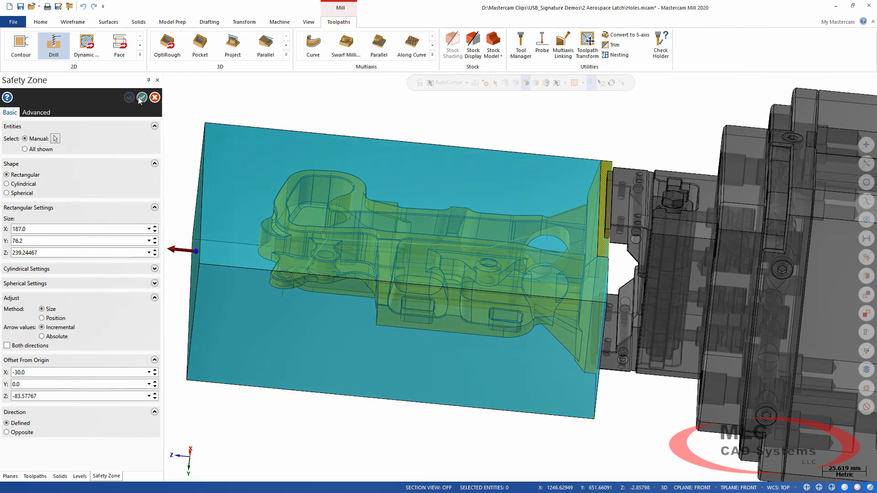
{"action": "left_click", "coordinate": [142, 97]}
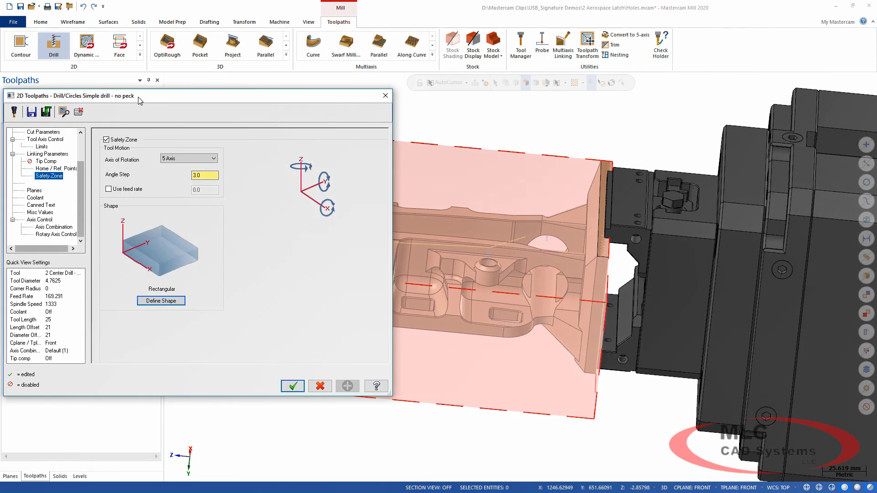
{"action": "left_click", "coordinate": [292, 386]}
- Regenerate the 5-axis drill operation and play its backplot to check the linking moves around the safety zone
{"action": "left_click", "coordinate": [101, 97]}
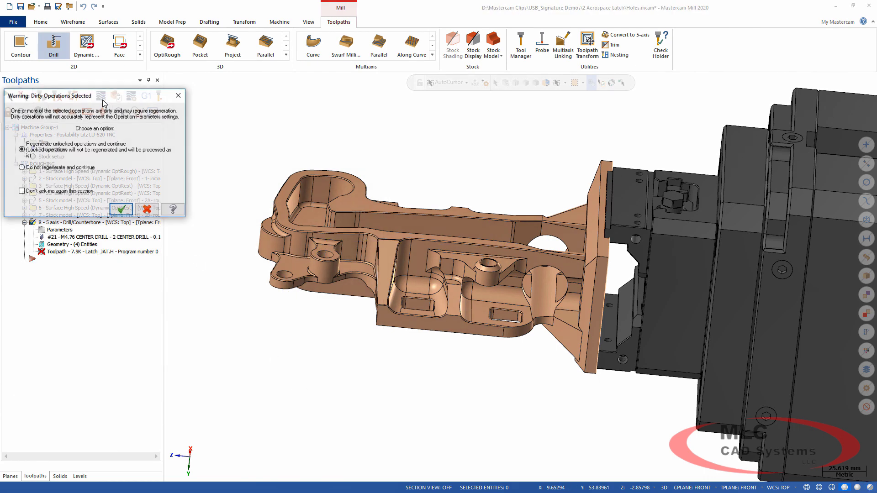
{"action": "left_click", "coordinate": [121, 209]}
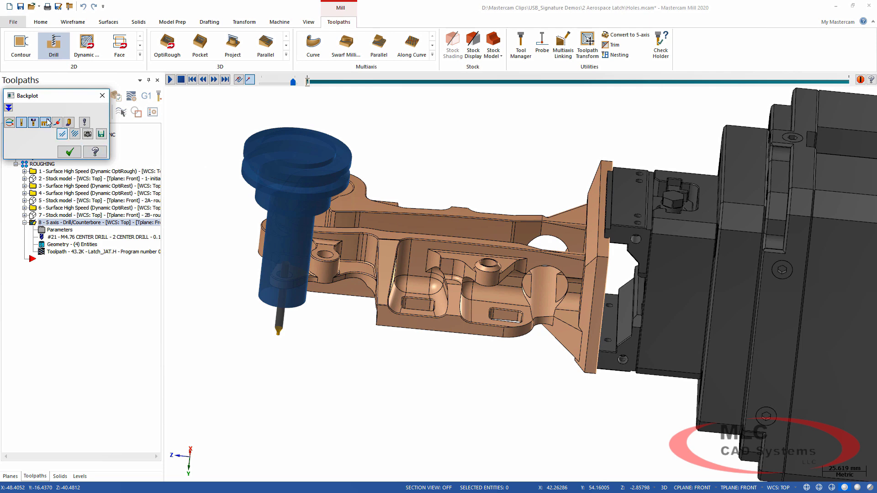
{"action": "left_click", "coordinate": [171, 80]}
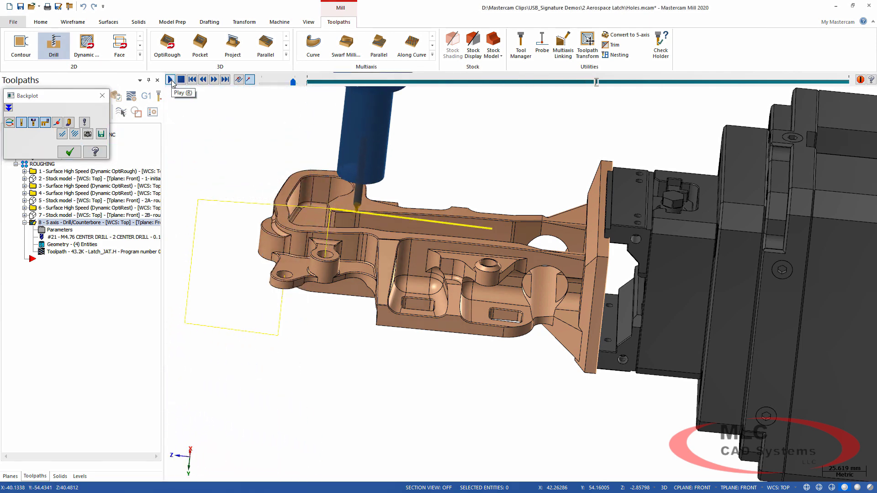
{"action": "left_click", "coordinate": [68, 152]}
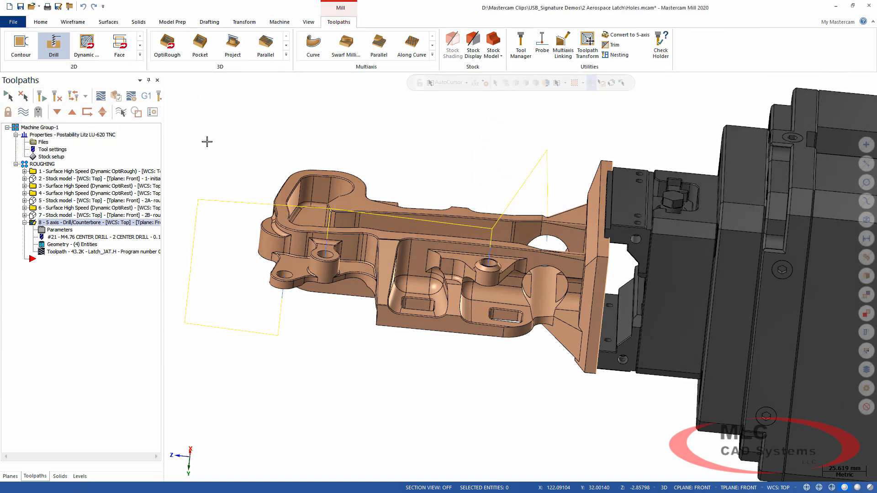
{"action": "middle_click_drag", "start_coordinate": [192, 144], "coordinate": [187, 146]}
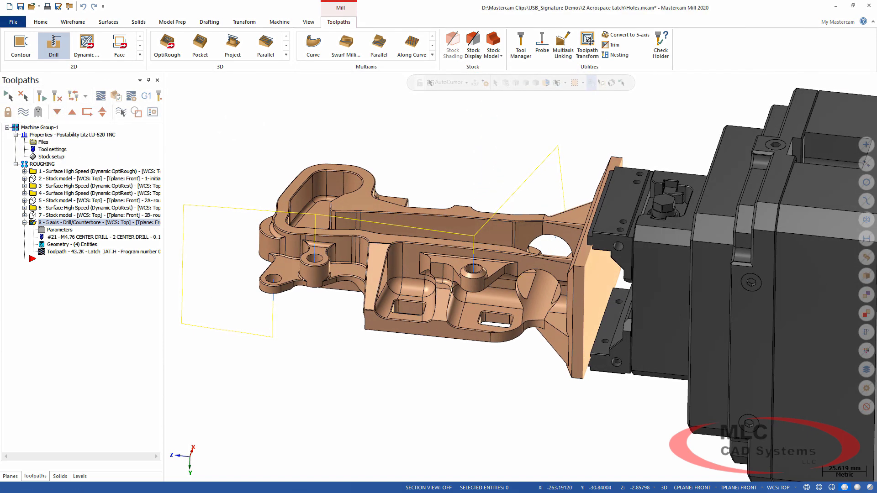
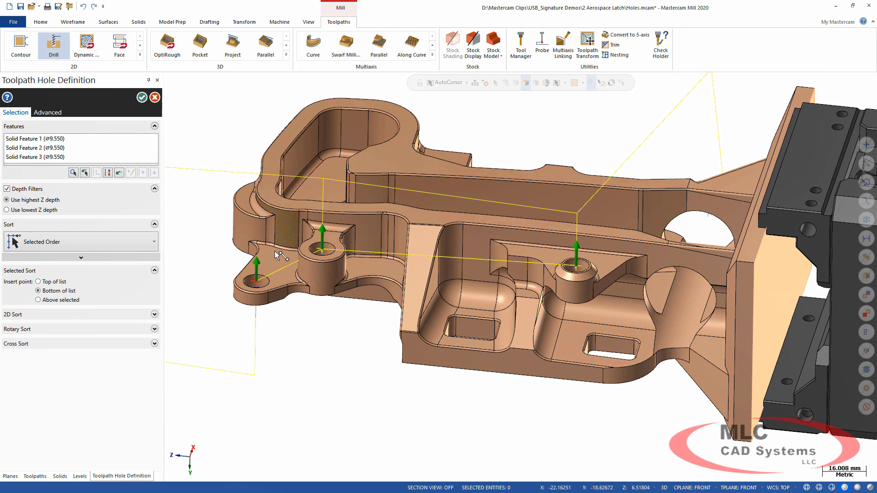
- Reverse the drilling direction of the end-lug hole and choose tool 55, the 9.5 mm HSS/TIN drill, for the three-hole operation
{"action": "left_click", "coordinate": [256, 269]}
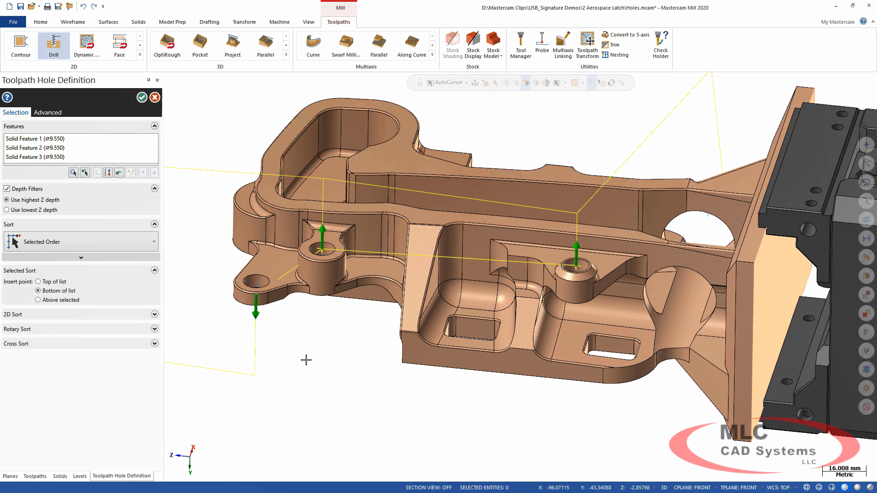
{"action": "left_click", "coordinate": [142, 99]}
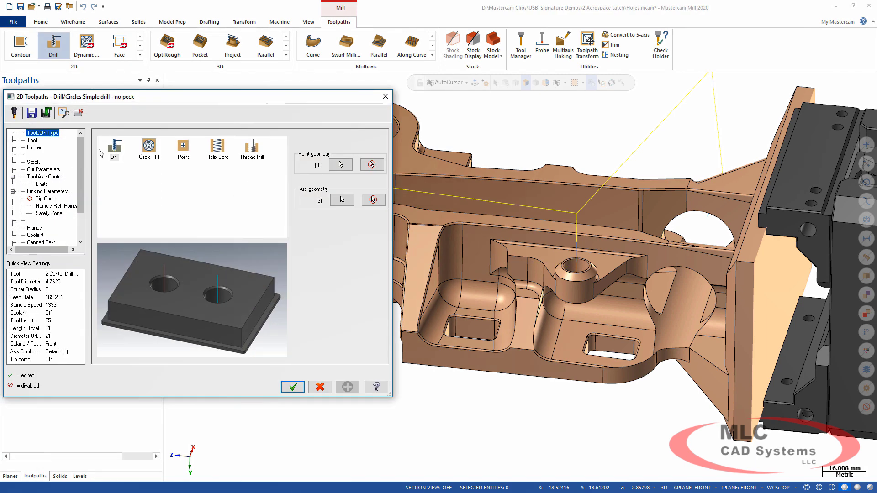
{"action": "left_click", "coordinate": [125, 197]}
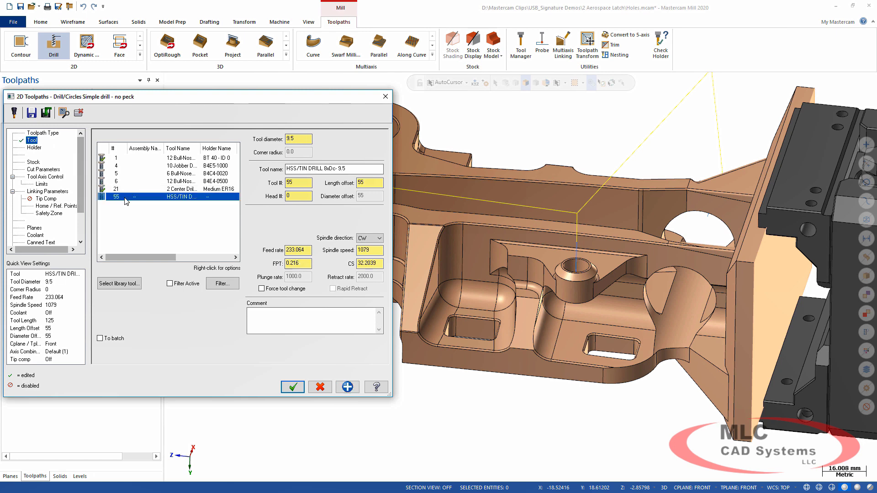
- Set the drill cycle to Peck Drill with a first peck of 5 and a subsequent peck of 2
{"action": "left_click", "coordinate": [44, 169]}
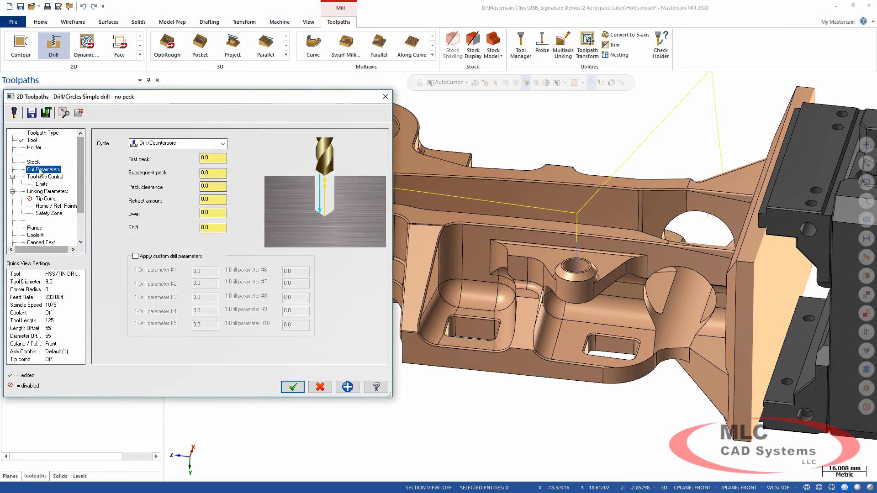
{"action": "left_click", "coordinate": [171, 144]}
{"action": "left_click", "coordinate": [169, 160]}
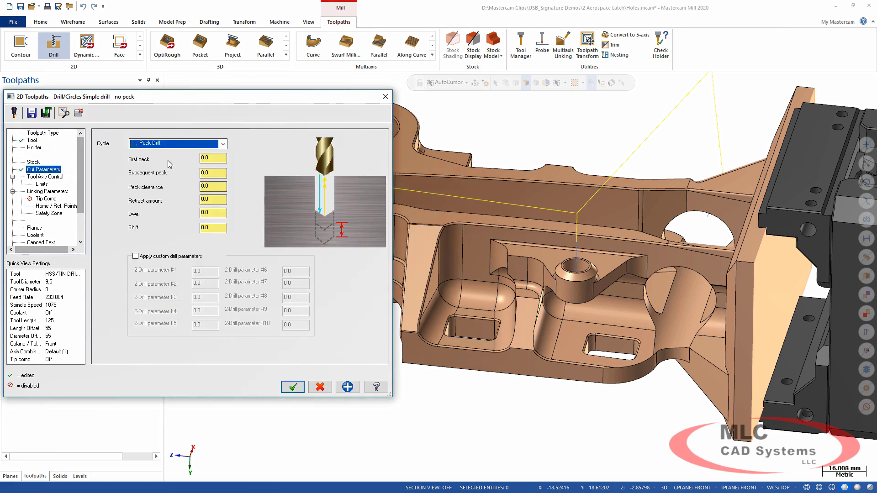
{"action": "left_click", "coordinate": [214, 159]}
{"action": "type", "text": "5"}
{"action": "key", "text": "Tab"}
{"action": "type", "text": "2"}
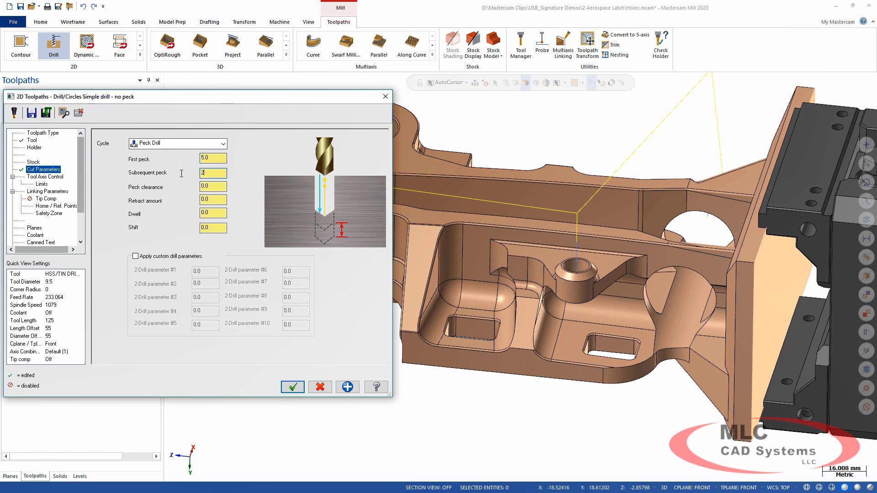
- Set the incremental drilling depth to 0, enable tip compensation, and accept the peck drill operation
{"action": "left_click", "coordinate": [40, 193]}
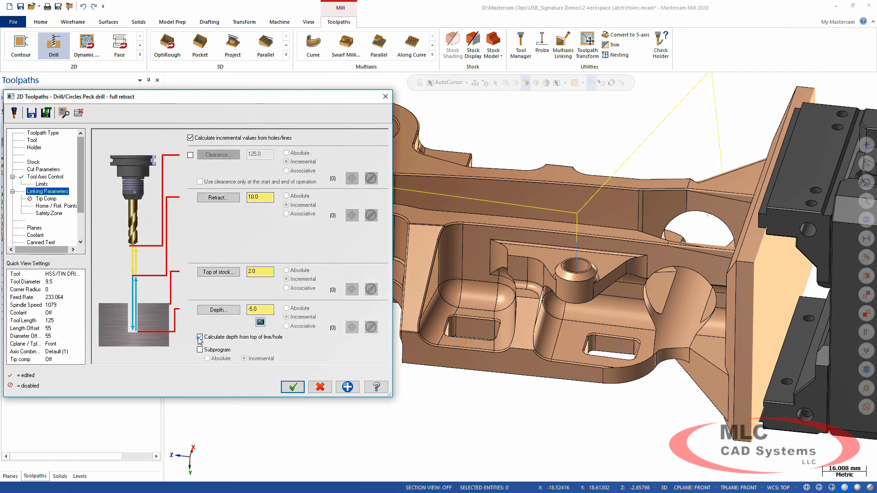
{"action": "double_click", "coordinate": [256, 310]}
{"action": "type", "text": "0"}
{"action": "left_click", "coordinate": [51, 200]}
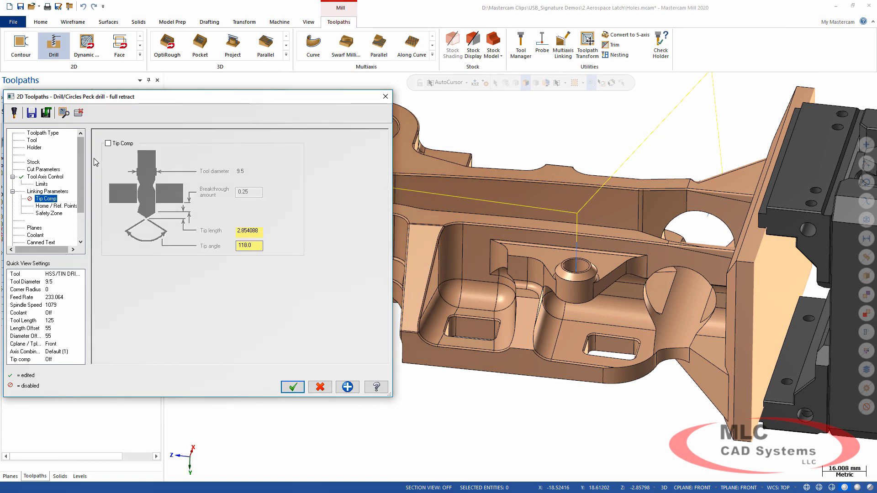
{"action": "left_click", "coordinate": [108, 146]}
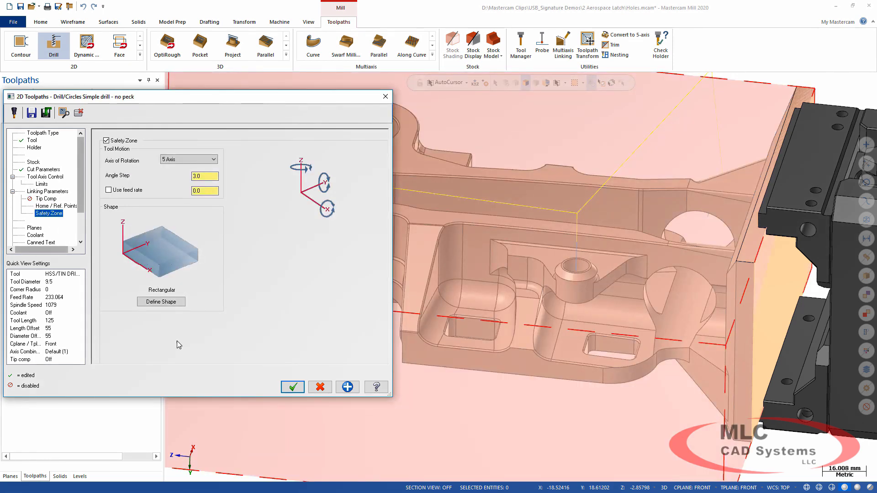
{"action": "left_click", "coordinate": [293, 387]}
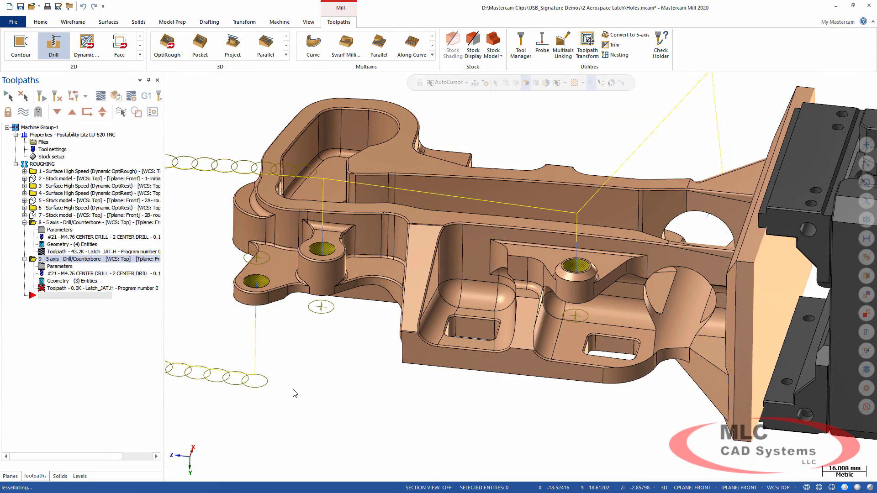
- Backplot the 5-axis peck drill operation to check the drill's motion between the three holes
{"action": "left_click", "coordinate": [100, 96]}
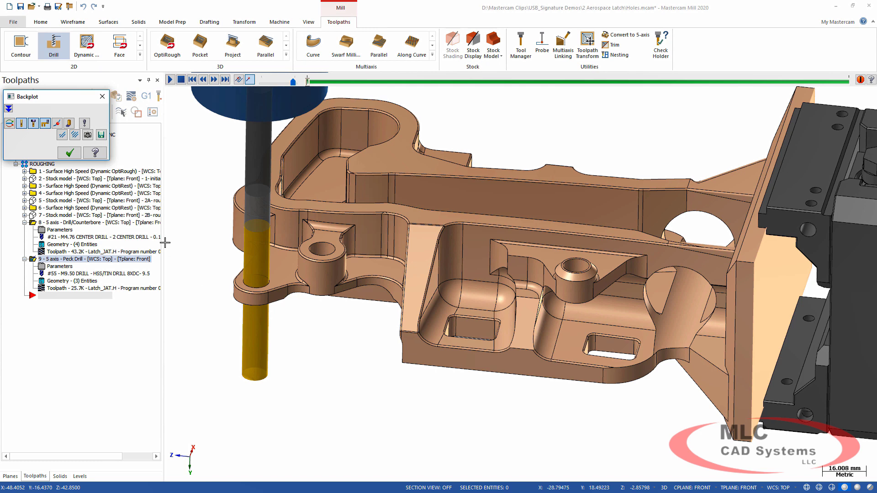
{"action": "left_click", "coordinate": [170, 79]}
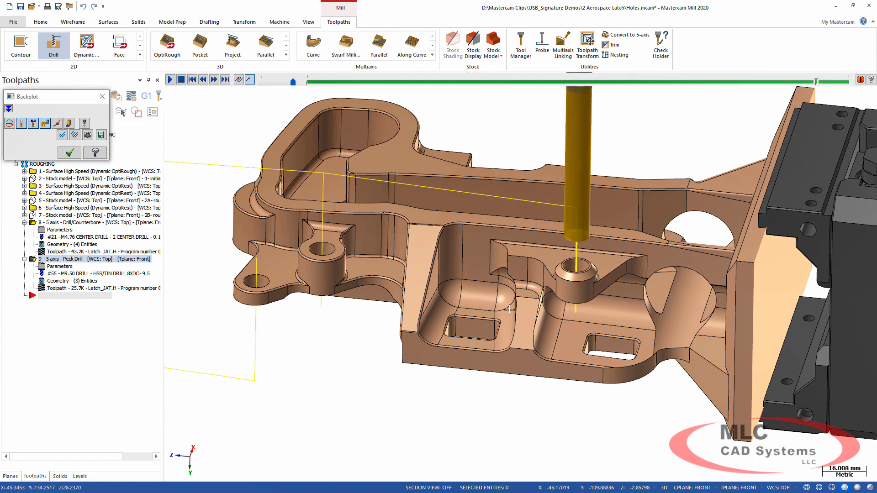
{"action": "middle_click_drag", "start_coordinate": [568, 321], "coordinate": [616, 283]}
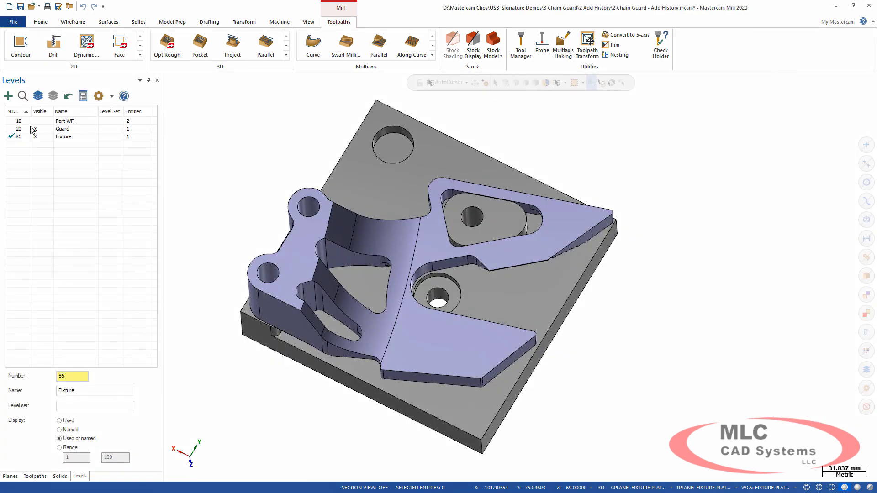
- Make Fixture the main level and hide the Guard level in the chain guard model
{"action": "left_click", "coordinate": [36, 129]}
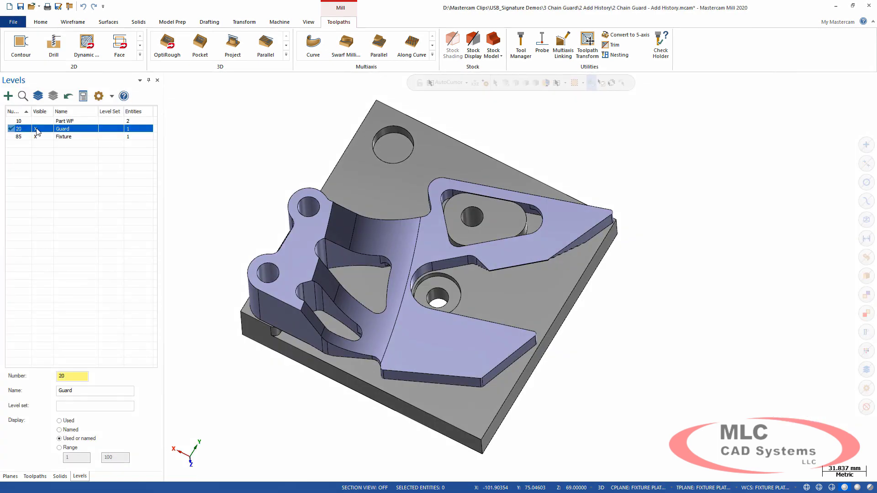
{"action": "left_click", "coordinate": [15, 136]}
{"action": "left_click", "coordinate": [36, 129]}
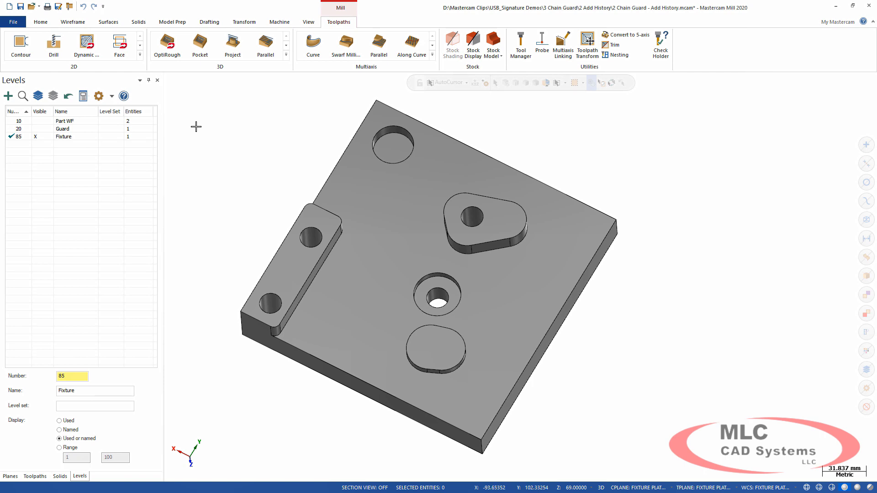
- Check the diameter of the hole in the fixture's triangular boss with Analyze Dynamic
{"action": "left_click", "coordinate": [48, 24]}
{"action": "left_click", "coordinate": [466, 46]}
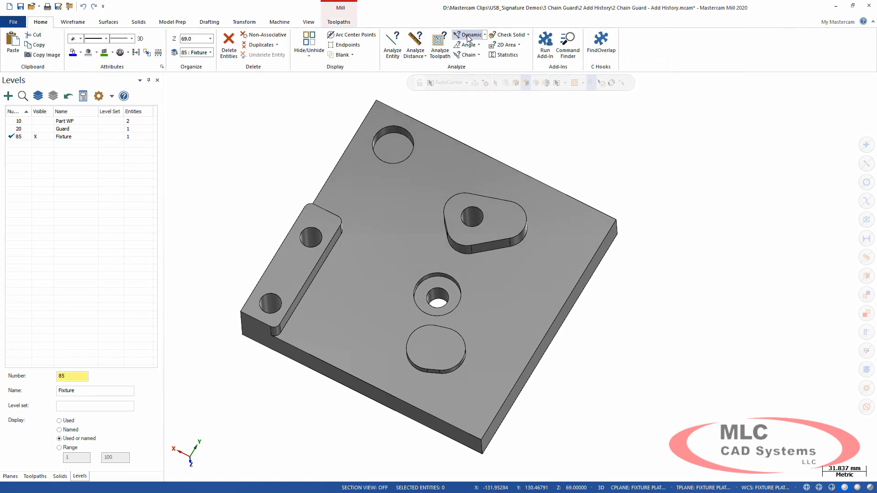
{"action": "left_click", "coordinate": [476, 213]}
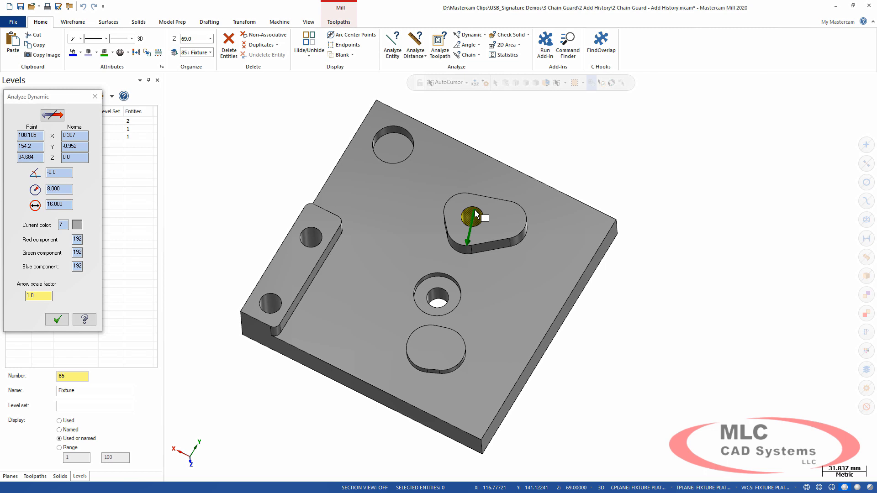
{"action": "left_click", "coordinate": [57, 320]}
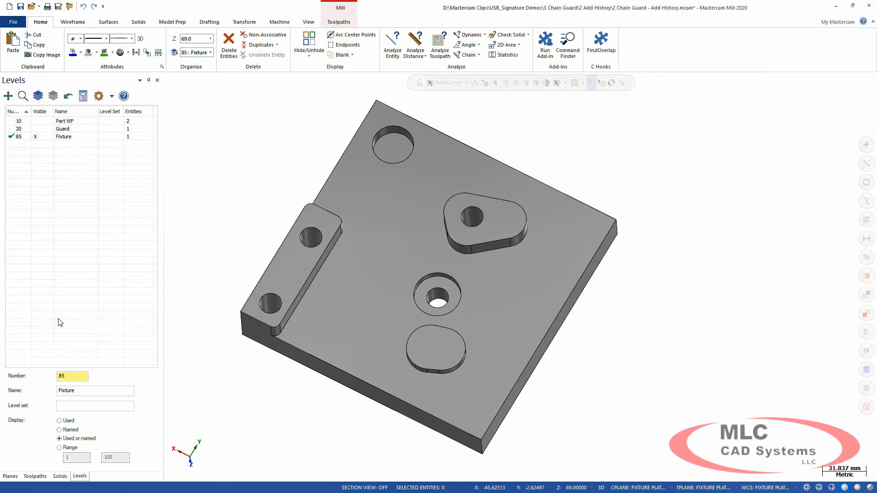
- Add history to the fixture solid, creating hole operations for holes with radii from 0 to 20, including face color
{"action": "left_click", "coordinate": [171, 23]}
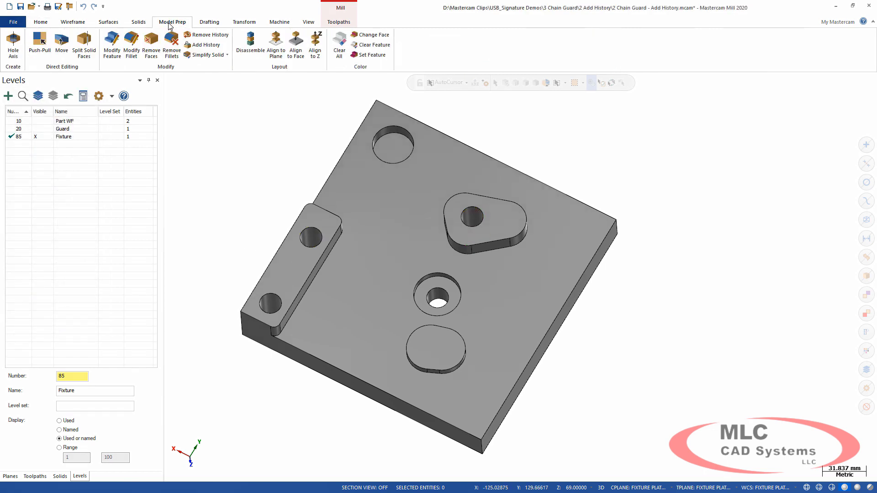
{"action": "left_click", "coordinate": [219, 46]}
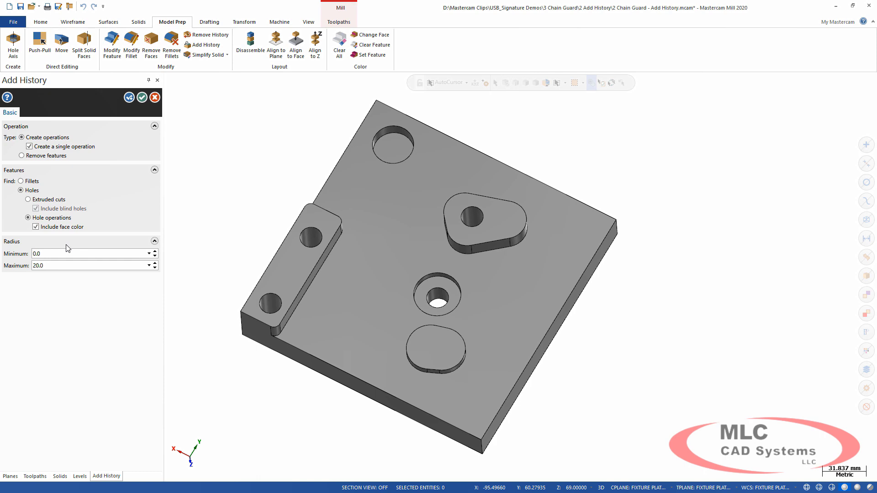
{"action": "left_click", "coordinate": [142, 97]}
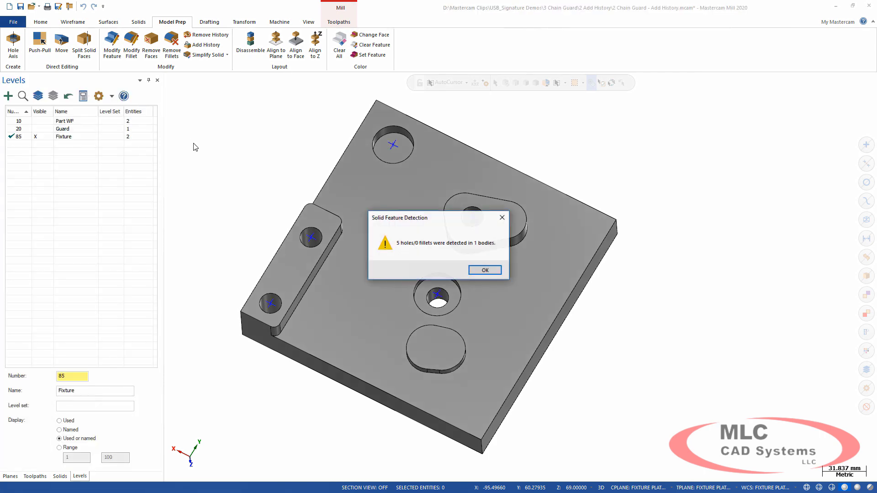
{"action": "left_click", "coordinate": [485, 269]}
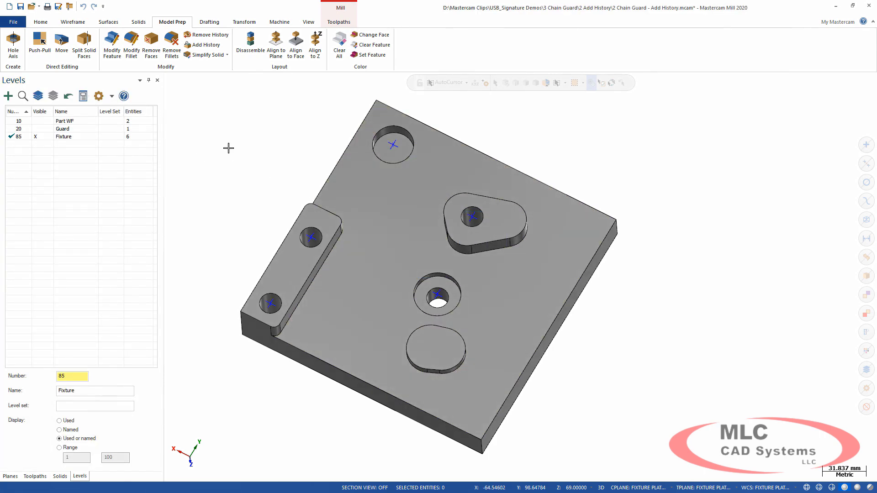
- Change the three-position Simple hole operation to the M16x2 preset from Metric Course Tap Drills and regenerate the solid
{"action": "left_click", "coordinate": [60, 476]}
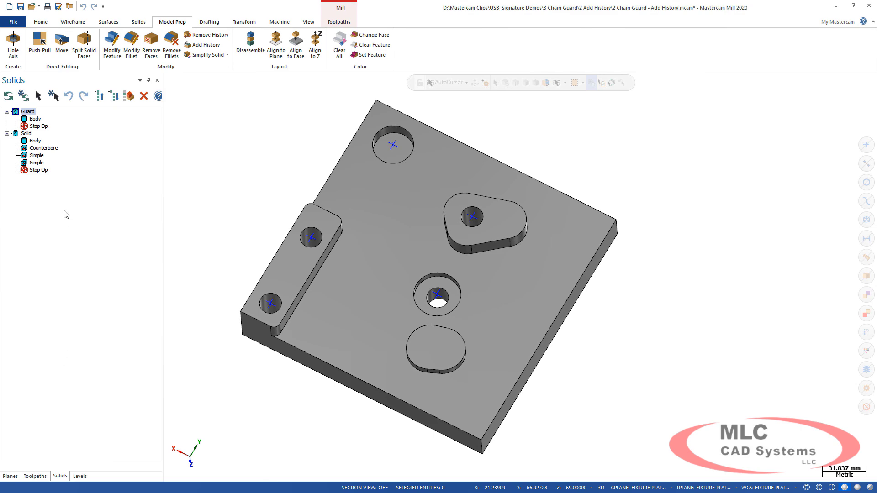
{"action": "double_click", "coordinate": [34, 158]}
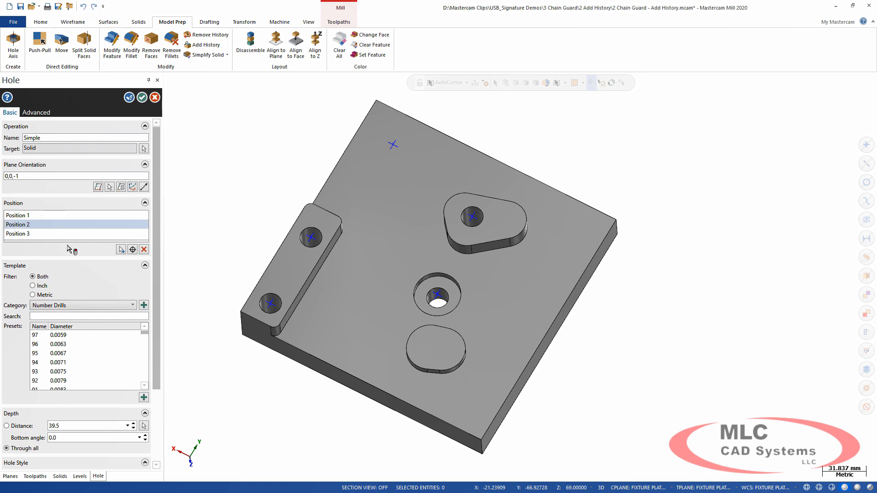
{"action": "left_click", "coordinate": [125, 306]}
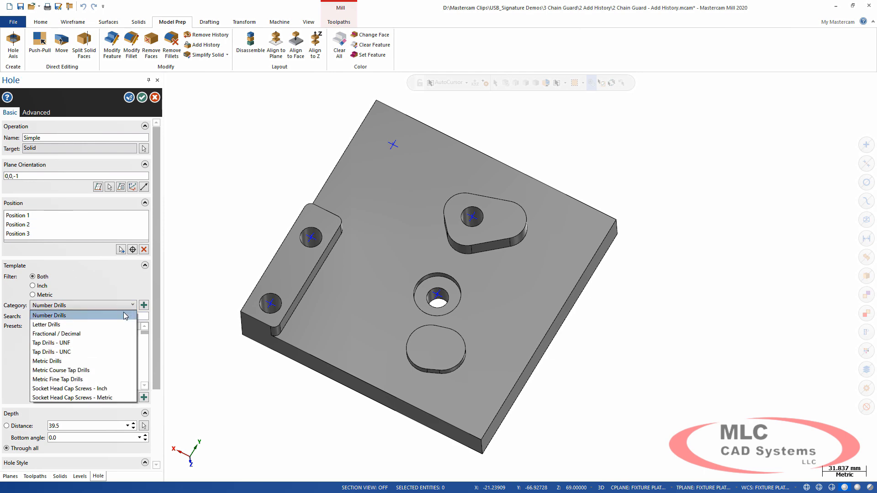
{"action": "left_click", "coordinate": [110, 370]}
{"action": "left_click_drag", "start_coordinate": [155, 299], "coordinate": [155, 364]}
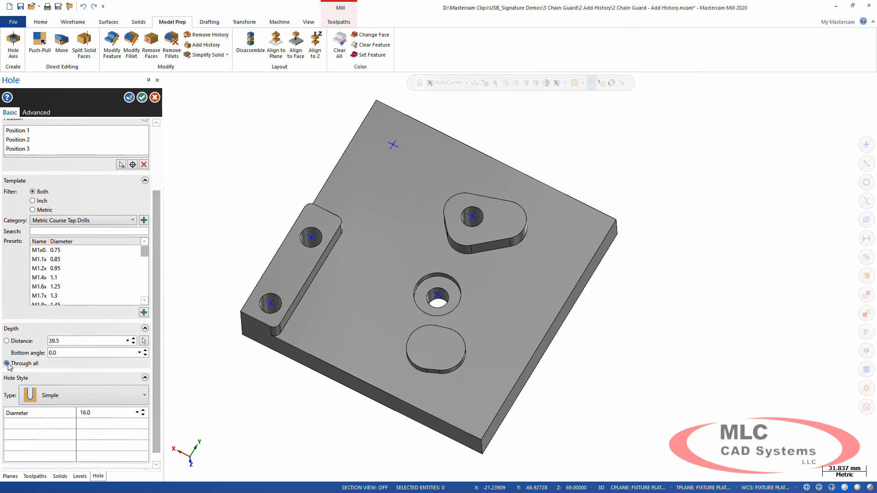
{"action": "left_click_drag", "start_coordinate": [145, 254], "coordinate": [145, 288]}
{"action": "left_click", "coordinate": [72, 279]}
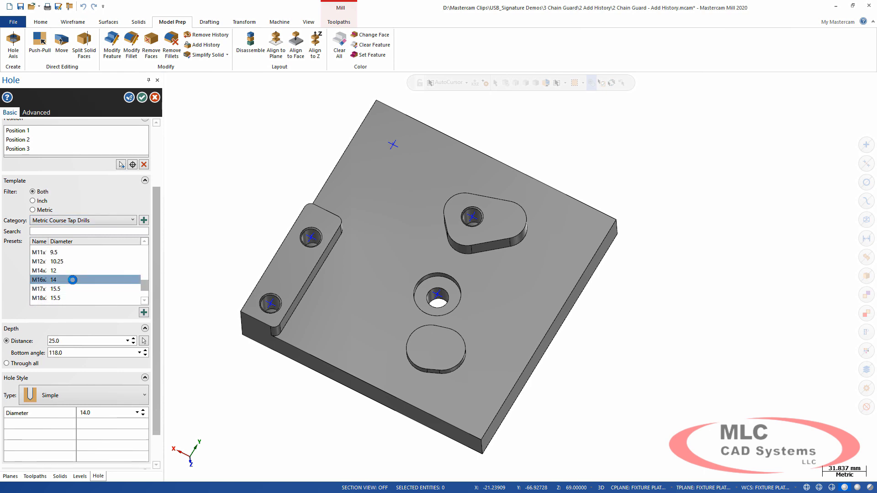
{"action": "left_click", "coordinate": [142, 97]}
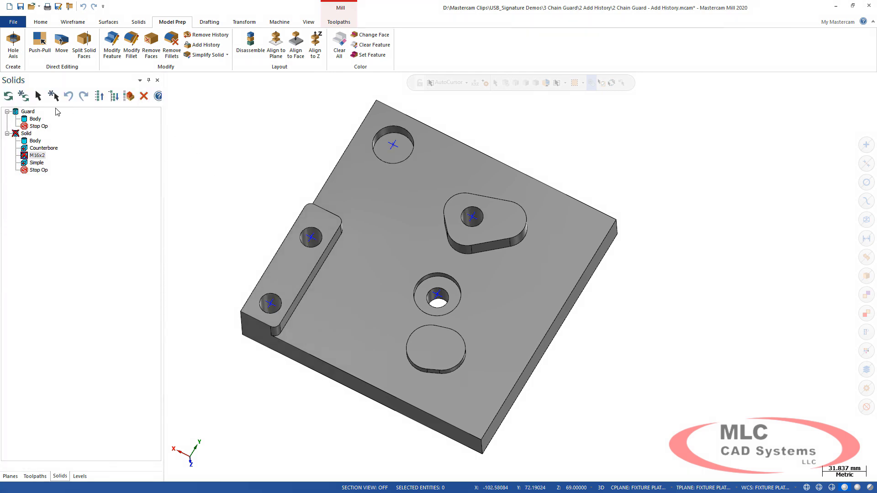
{"action": "left_click", "coordinate": [9, 99]}
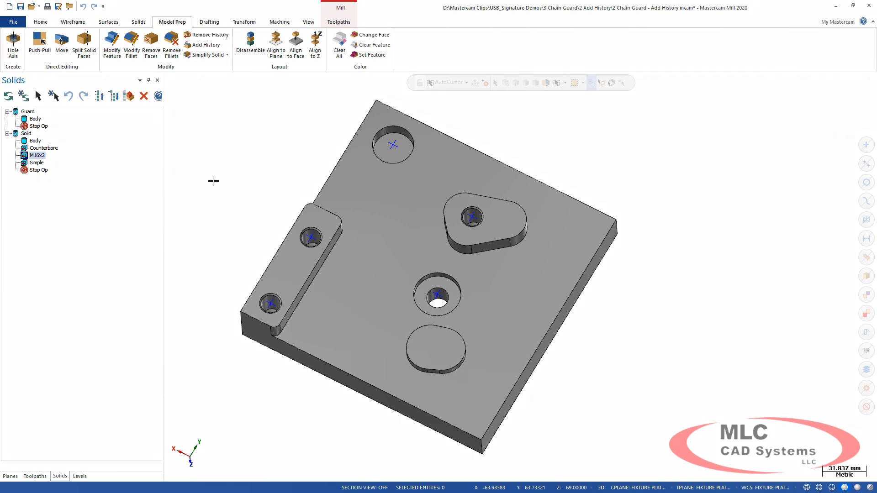
- Start a Thread Mill toolpath on the hole in the triangular boss and the two holes in the raised rectangular block
{"action": "left_click", "coordinate": [339, 22]}
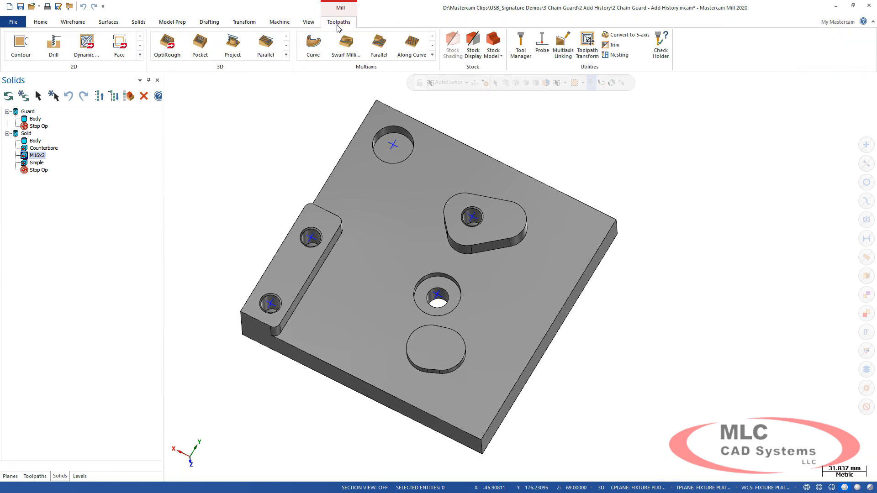
{"action": "left_click", "coordinate": [140, 55]}
{"action": "left_click", "coordinate": [119, 201]}
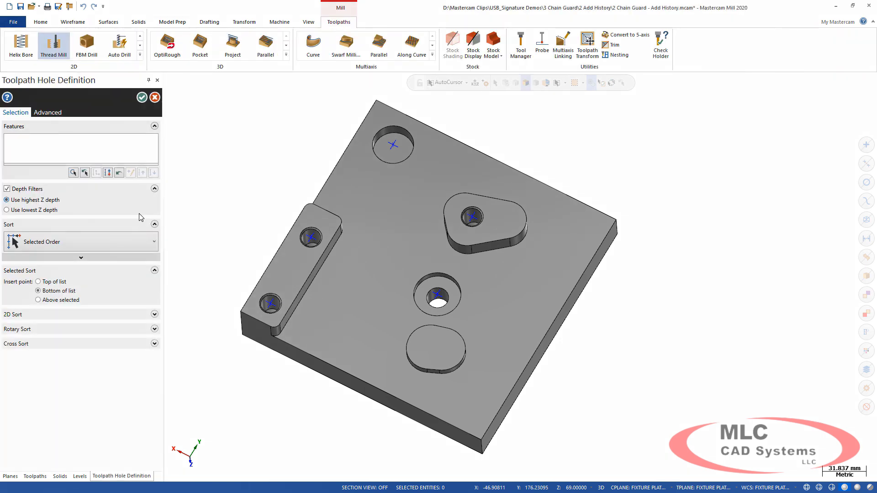
{"action": "scroll", "coordinate": [315, 266], "scroll_direction": "up", "scroll_amount": 3}
{"action": "scroll", "coordinate": [315, 264], "scroll_direction": "up", "scroll_amount": 1}
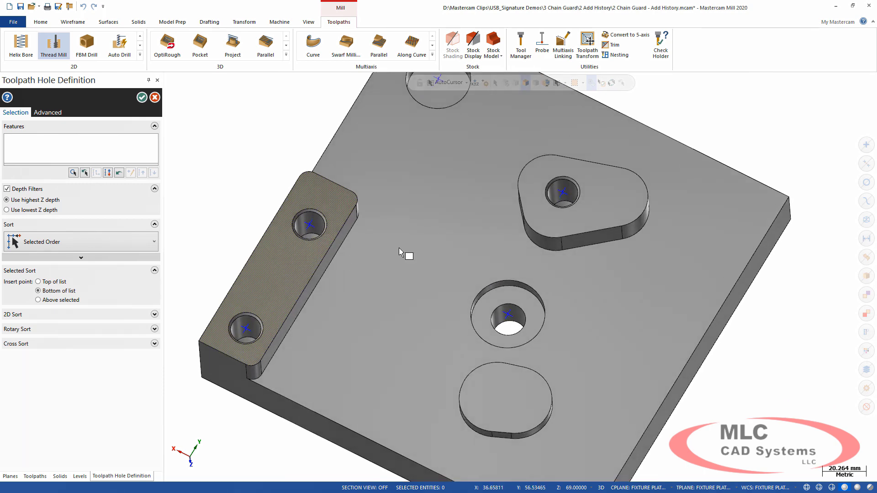
{"action": "left_click", "coordinate": [554, 197]}
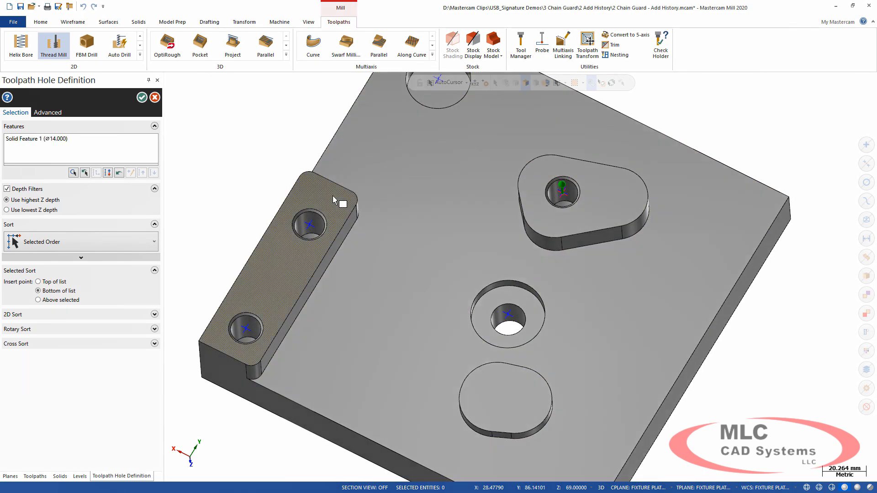
{"action": "left_click", "coordinate": [308, 225]}
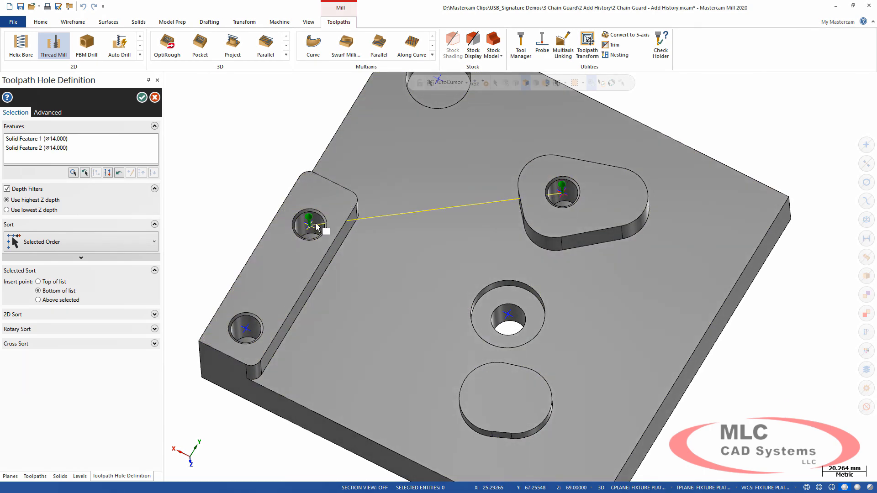
{"action": "left_click", "coordinate": [256, 328]}
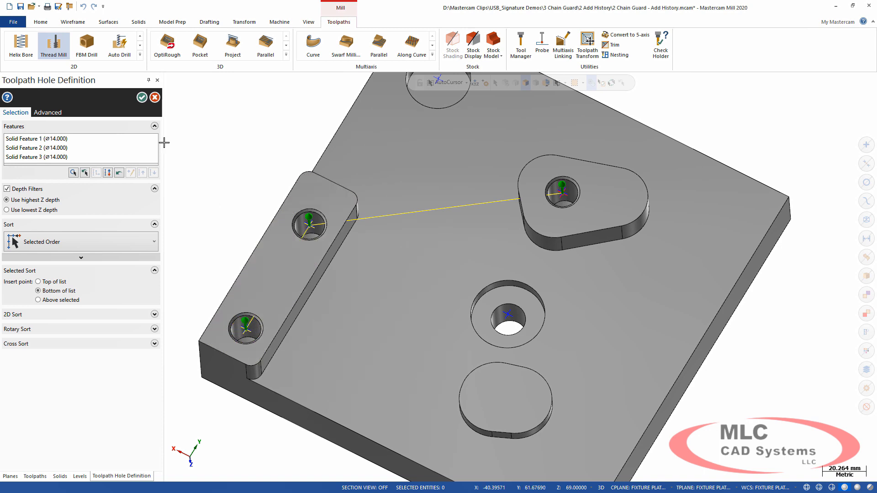
{"action": "left_click", "coordinate": [142, 97]}
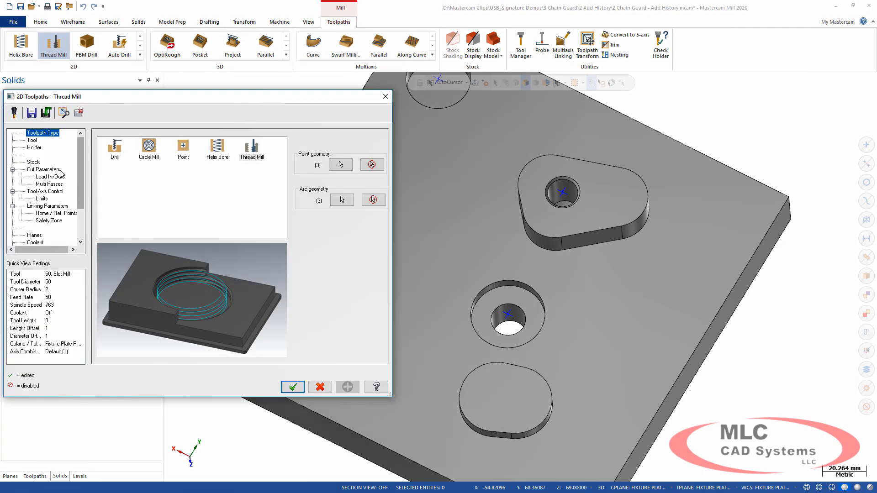
- Override the geometry diameter with a major thread diameter of 16 in the cut parameters and discard the thread mill operation
{"action": "left_click", "coordinate": [39, 170]}
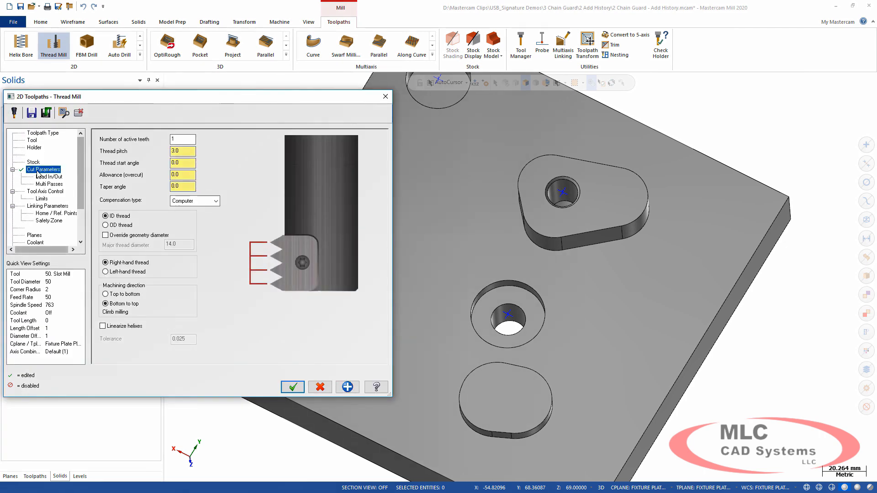
{"action": "left_click", "coordinate": [117, 235]}
{"action": "double_click", "coordinate": [187, 243]}
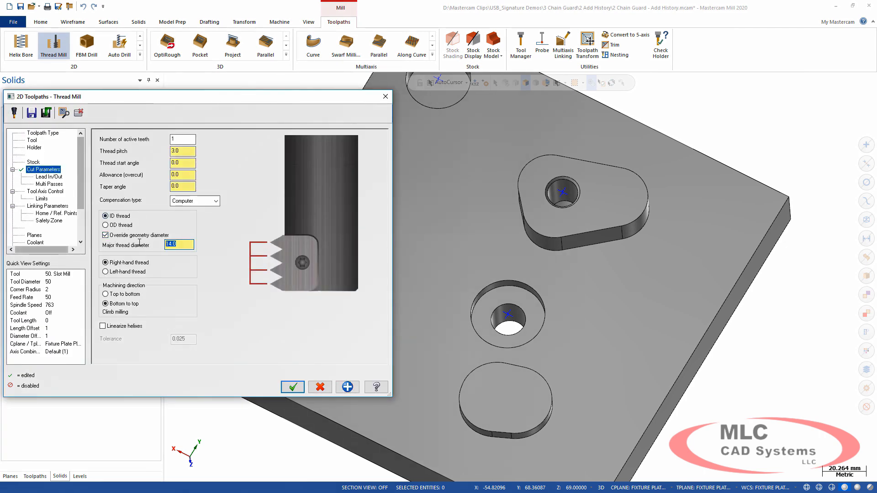
{"action": "type", "text": "16"}
{"action": "left_click", "coordinate": [32, 141]}
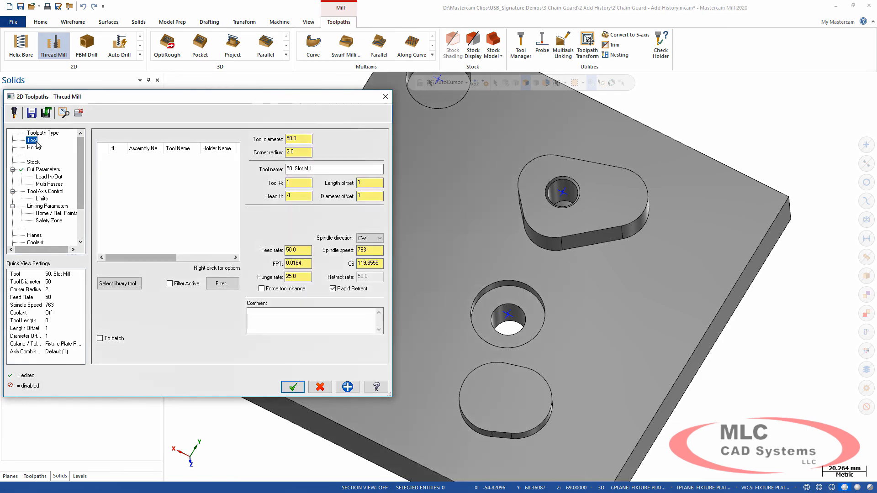
{"action": "left_click", "coordinate": [319, 387]}
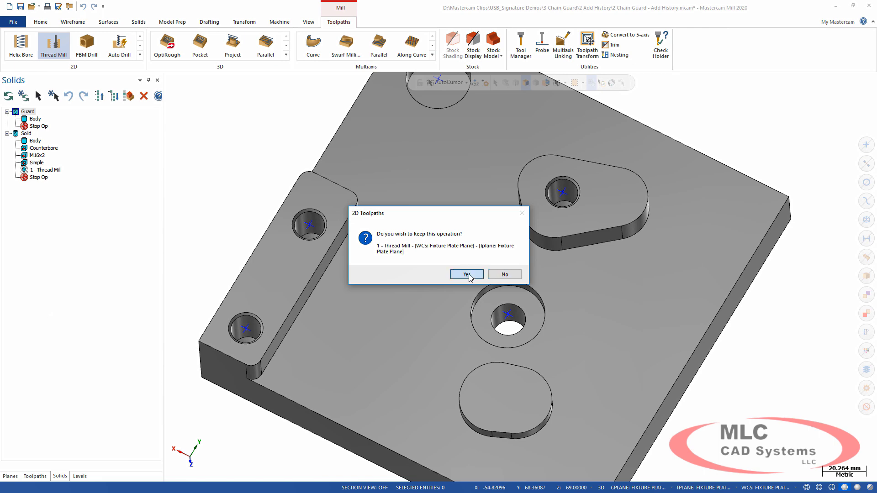
{"action": "left_click", "coordinate": [502, 276]}
- Start a Hole Table with the triangular boss's hole and place the table in the empty space beside the plate
{"action": "scroll", "coordinate": [240, 212], "scroll_direction": "down", "scroll_amount": 3}
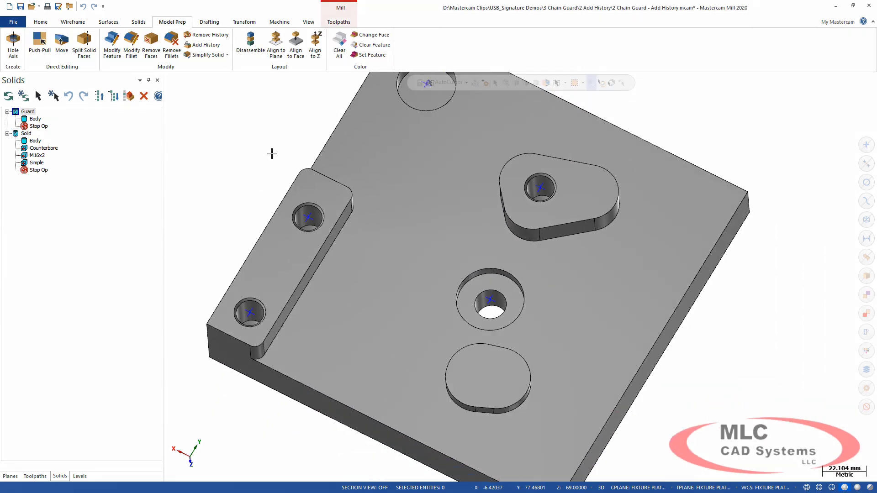
{"action": "left_click", "coordinate": [209, 22]}
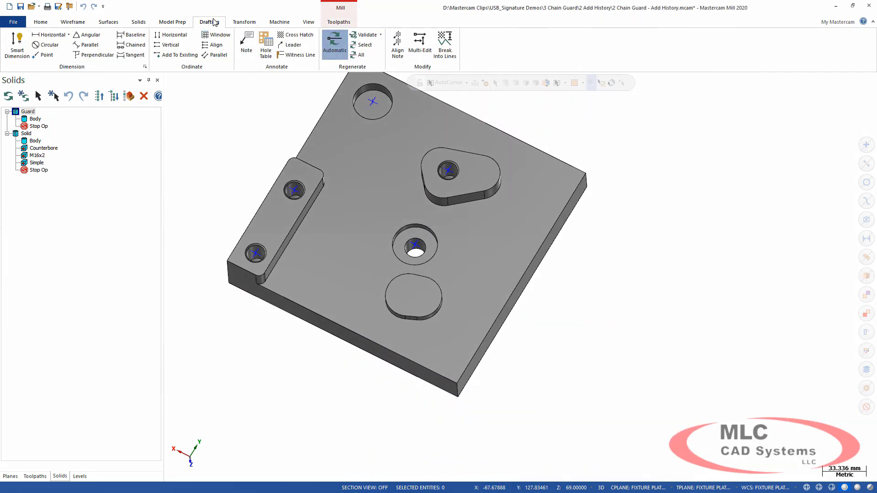
{"action": "left_click", "coordinate": [264, 47]}
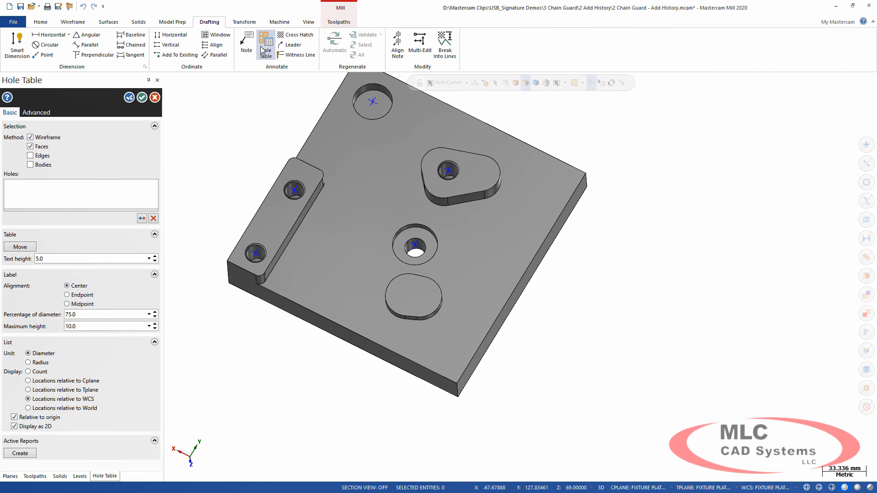
{"action": "left_click", "coordinate": [451, 170]}
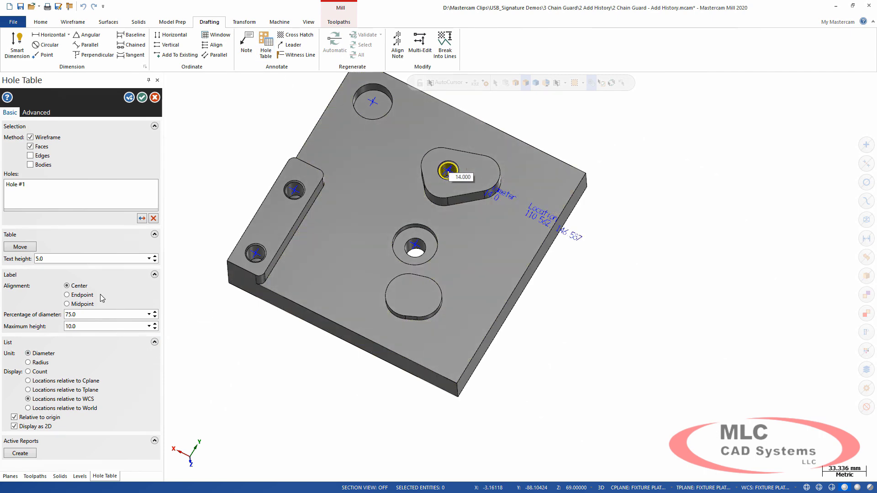
{"action": "left_click", "coordinate": [20, 246]}
{"action": "left_click", "coordinate": [603, 215]}
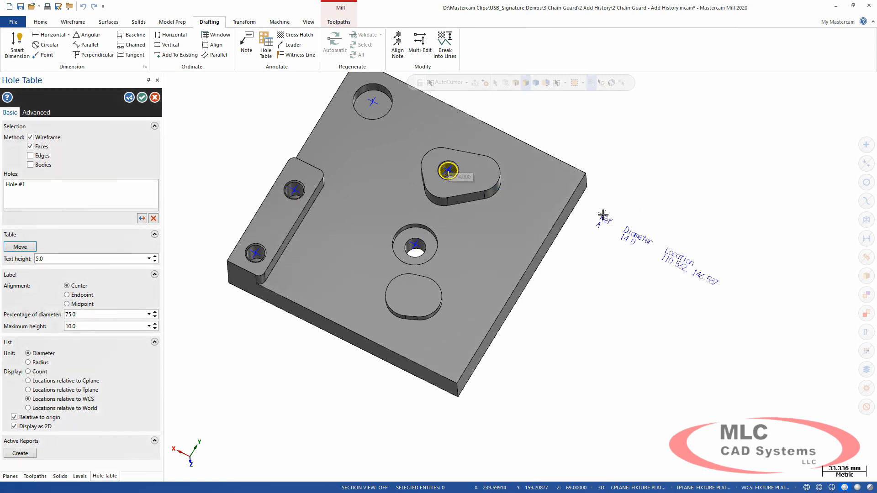
- Add the two holes in the rectangular block to the hole table and view the plate from the top
{"action": "left_click", "coordinate": [294, 190]}
{"action": "left_click", "coordinate": [255, 253]}
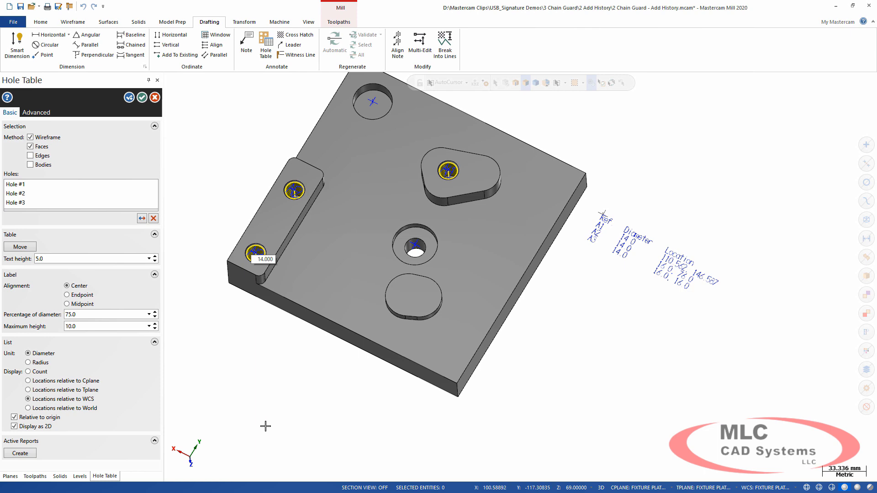
{"action": "key", "text": "alt+1"}
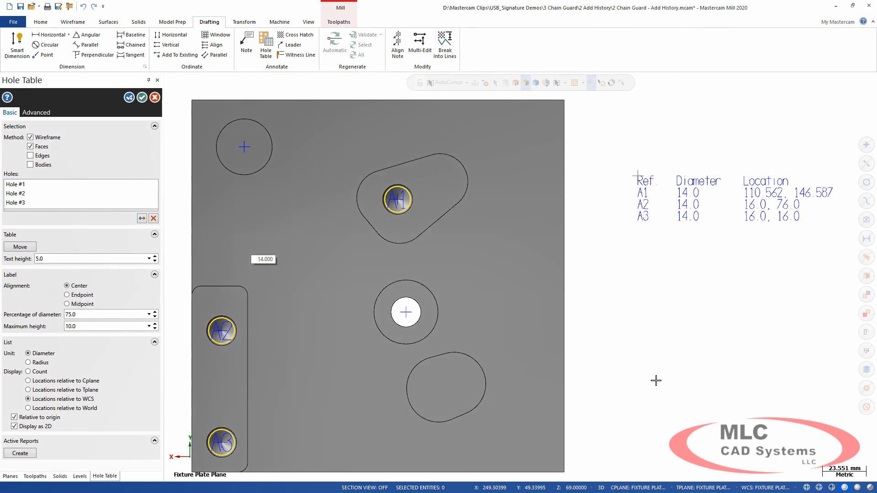